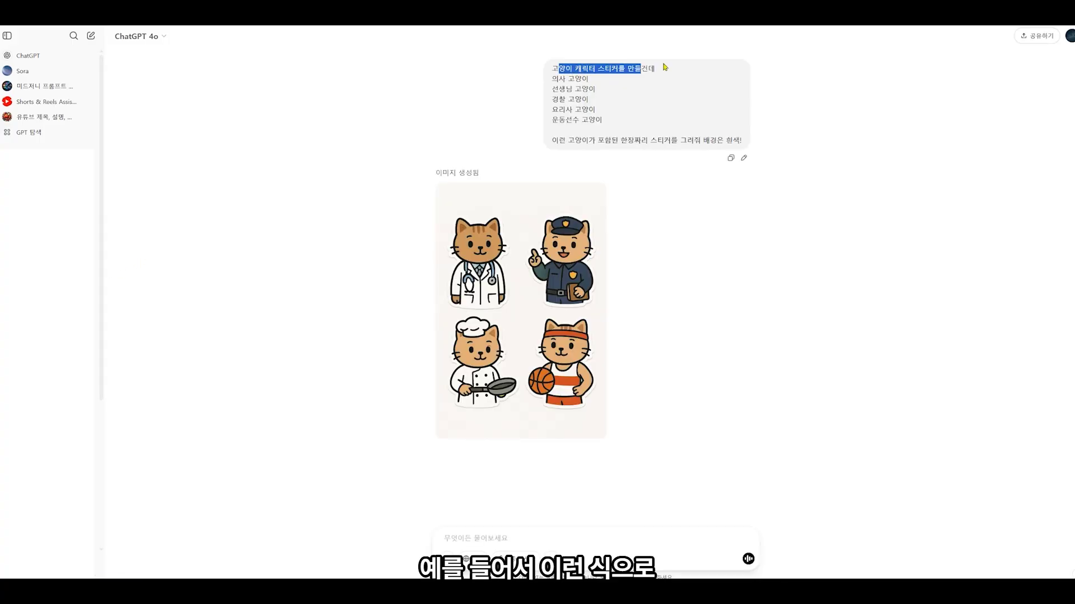
- Review the cat character sticker prompt and view the generated sticker sheet at full size, then close it
{"action": "left_click", "coordinate": [694, 98]}
{"action": "left_click_drag", "start_coordinate": [557, 68], "coordinate": [639, 67]}
{"action": "left_click", "coordinate": [639, 67]}
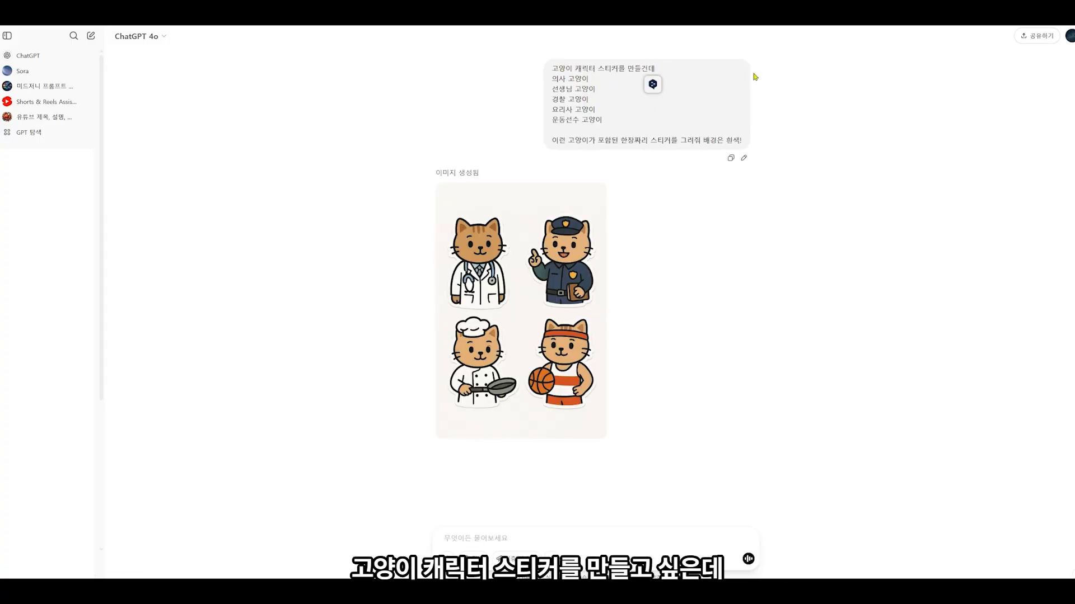
{"action": "left_click_drag", "start_coordinate": [553, 78], "coordinate": [688, 142]}
{"action": "left_click", "coordinate": [637, 141]}
{"action": "left_click_drag", "start_coordinate": [558, 68], "coordinate": [848, 139]}
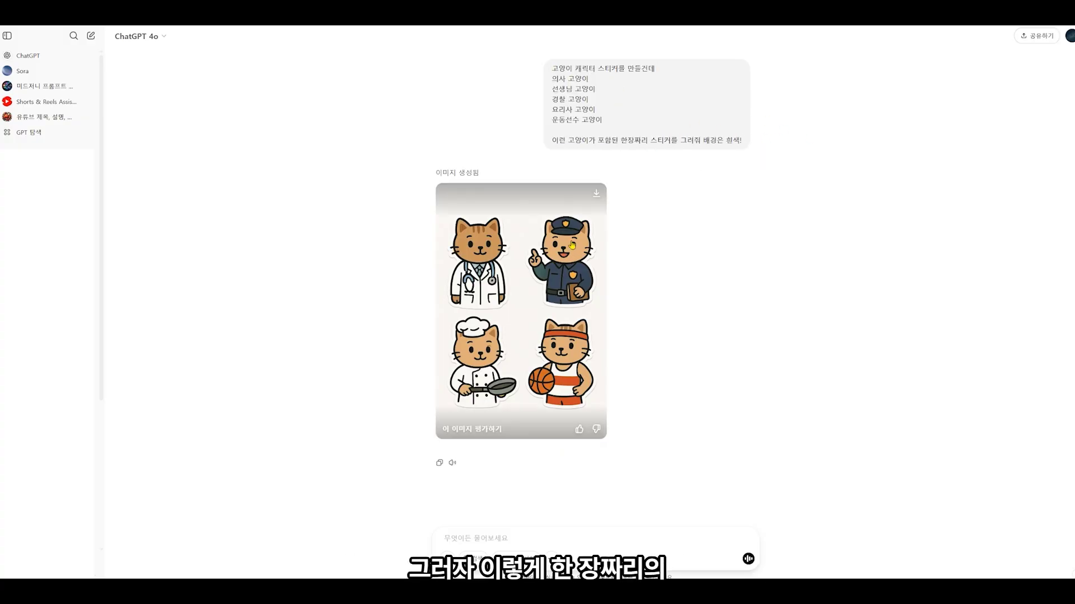
{"action": "left_click", "coordinate": [574, 245]}
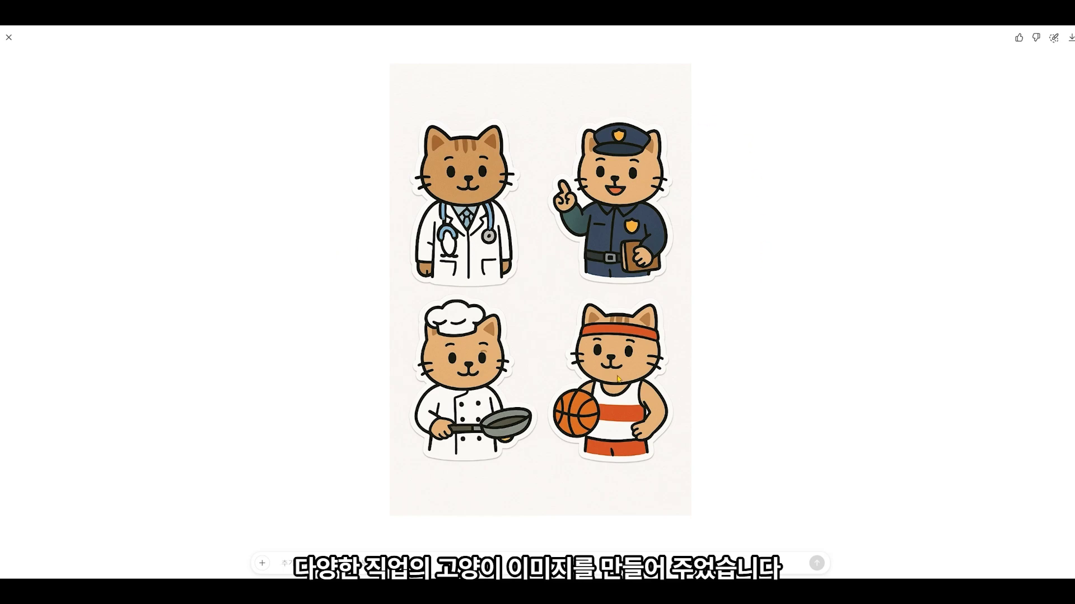
{"action": "left_click", "coordinate": [48, 76]}
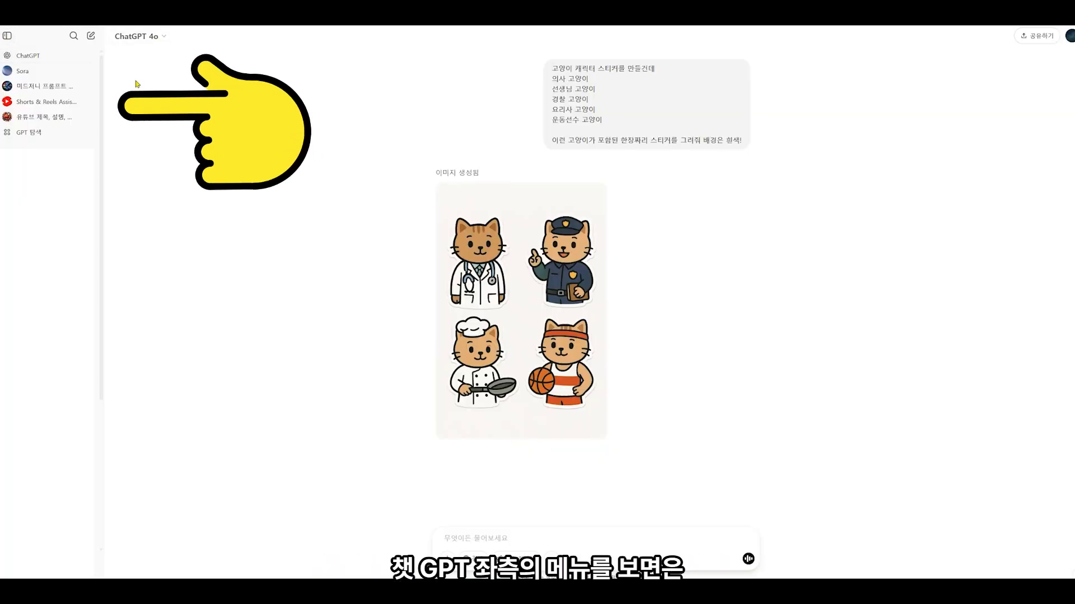
- Switch to Sora and browse the community image gallery
{"action": "left_click", "coordinate": [47, 75]}
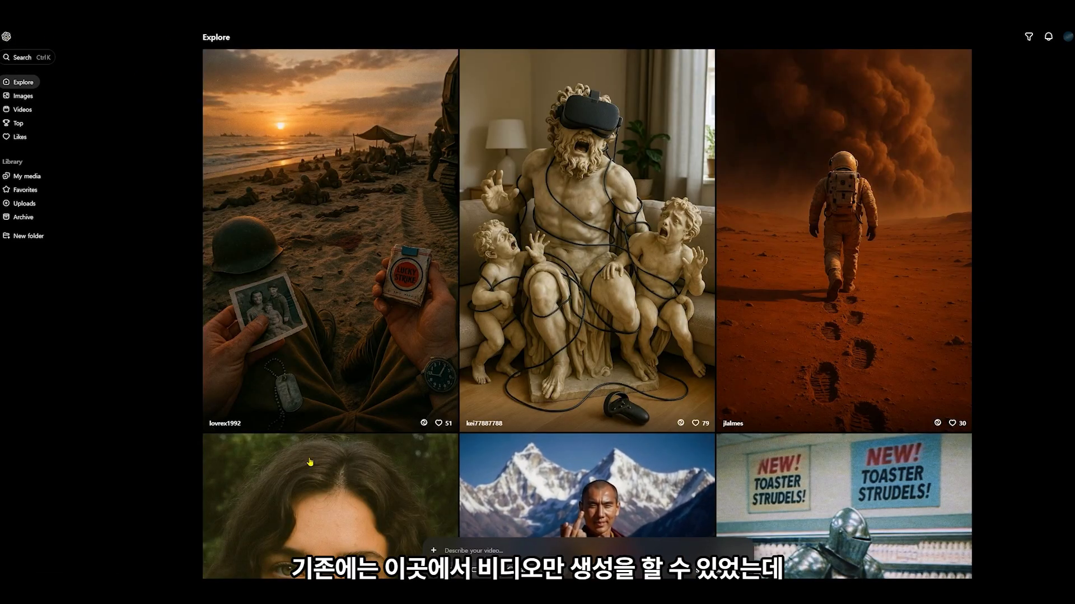
{"action": "left_click", "coordinate": [23, 95]}
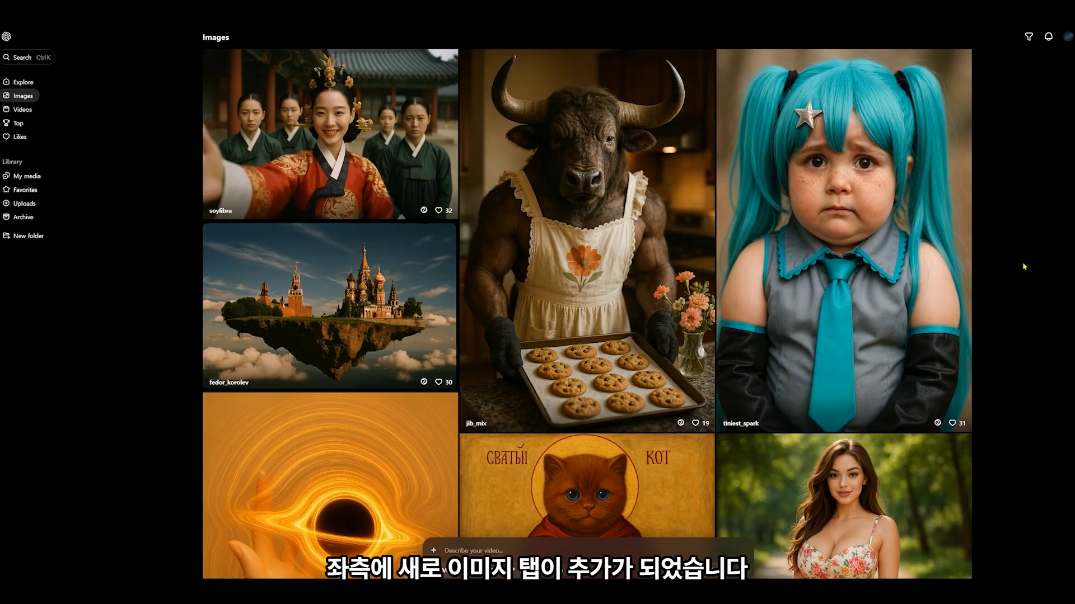
{"action": "scroll", "coordinate": [1023, 267], "scroll_direction": "down", "scroll_amount": 7}
{"action": "scroll", "coordinate": [1023, 267], "scroll_direction": "down", "scroll_amount": 10}
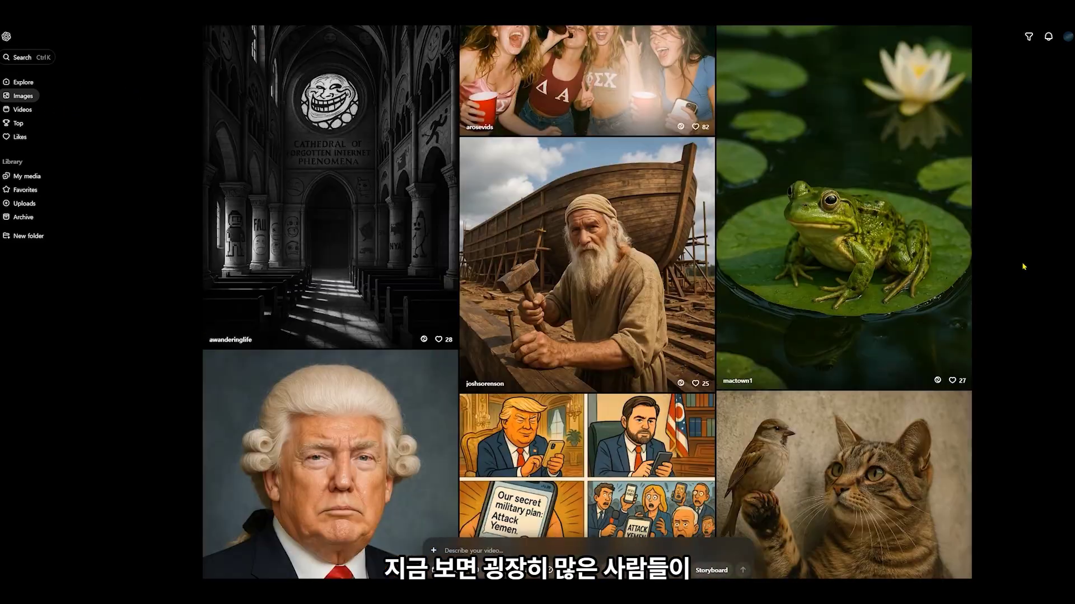
{"action": "scroll", "coordinate": [1023, 267], "scroll_direction": "down", "scroll_amount": 10}
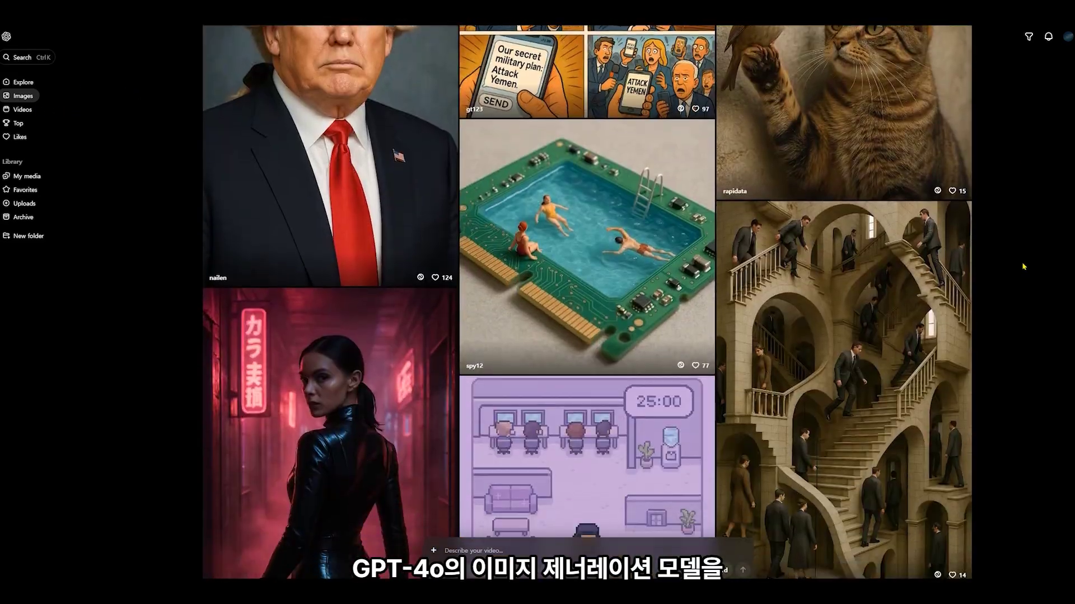
{"action": "scroll", "coordinate": [1024, 267], "scroll_direction": "down", "scroll_amount": 20}
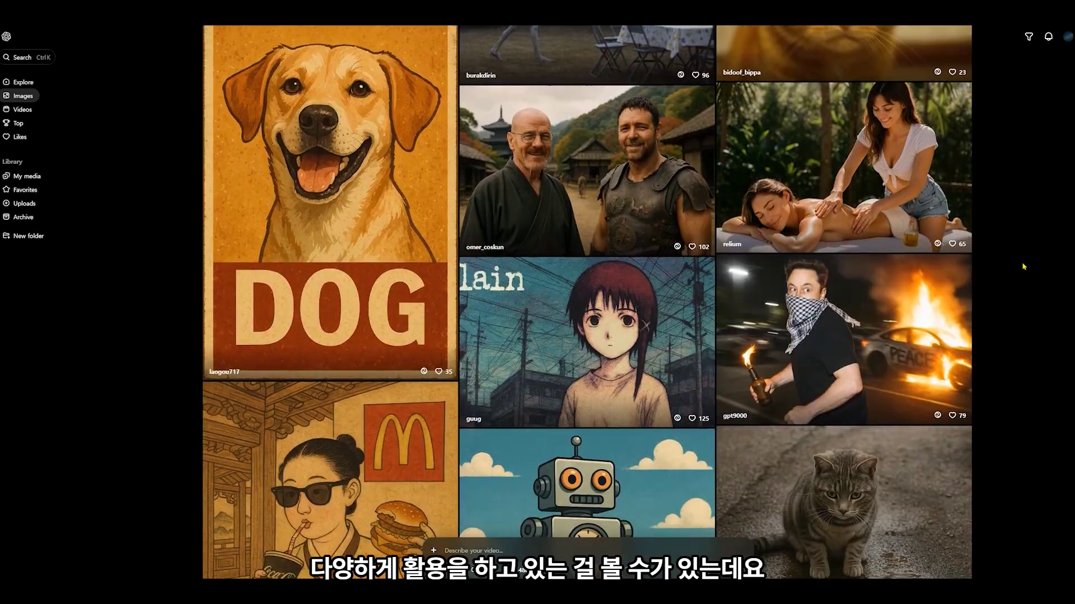
{"action": "scroll", "coordinate": [1024, 267], "scroll_direction": "down", "scroll_amount": 5}
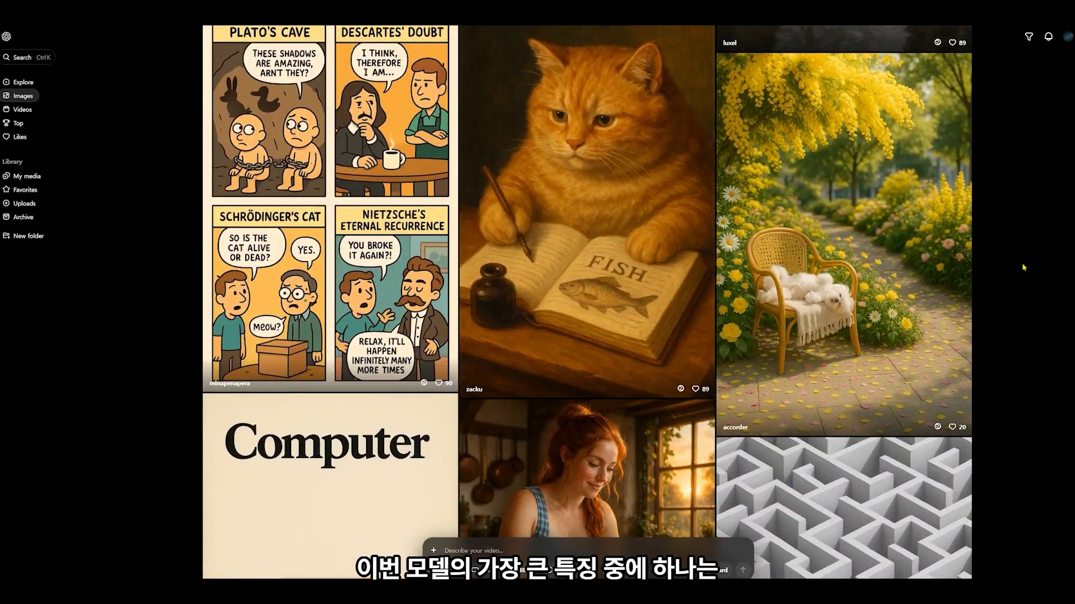
- View the four-panel philosophy comic at full size and return to the gallery
{"action": "scroll", "coordinate": [605, 218], "scroll_direction": "up", "scroll_amount": 2}
{"action": "left_click", "coordinate": [407, 220]}
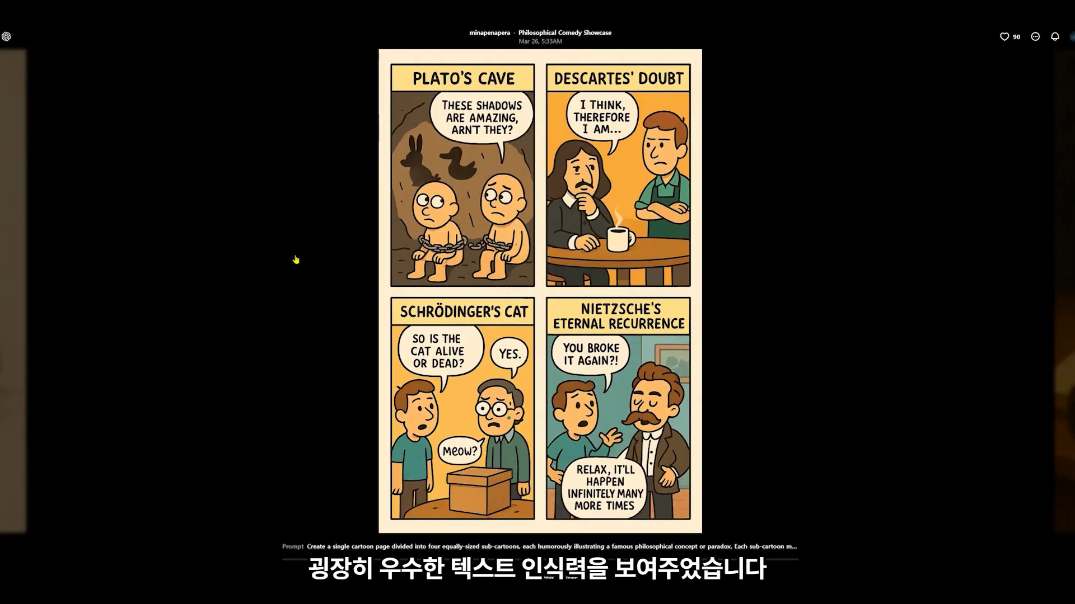
{"action": "left_click", "coordinate": [897, 305]}
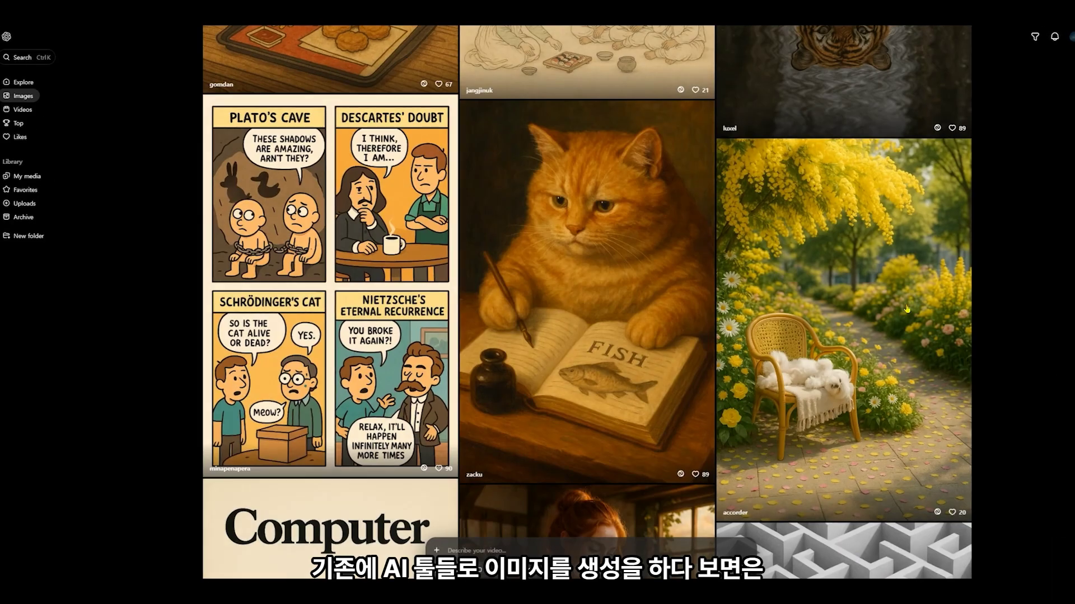
- Browse further through the community images and view the "My Kidney Answers" poster at full size
{"action": "scroll", "coordinate": [912, 335], "scroll_direction": "down", "scroll_amount": 7}
{"action": "scroll", "coordinate": [912, 335], "scroll_direction": "down", "scroll_amount": 5}
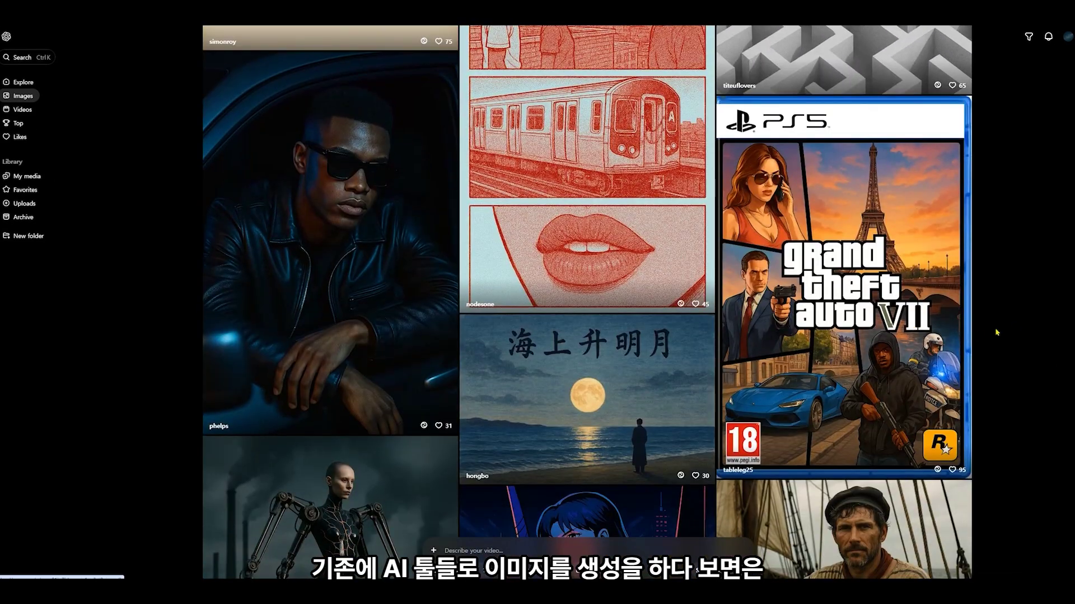
{"action": "scroll", "coordinate": [1020, 323], "scroll_direction": "down", "scroll_amount": 1}
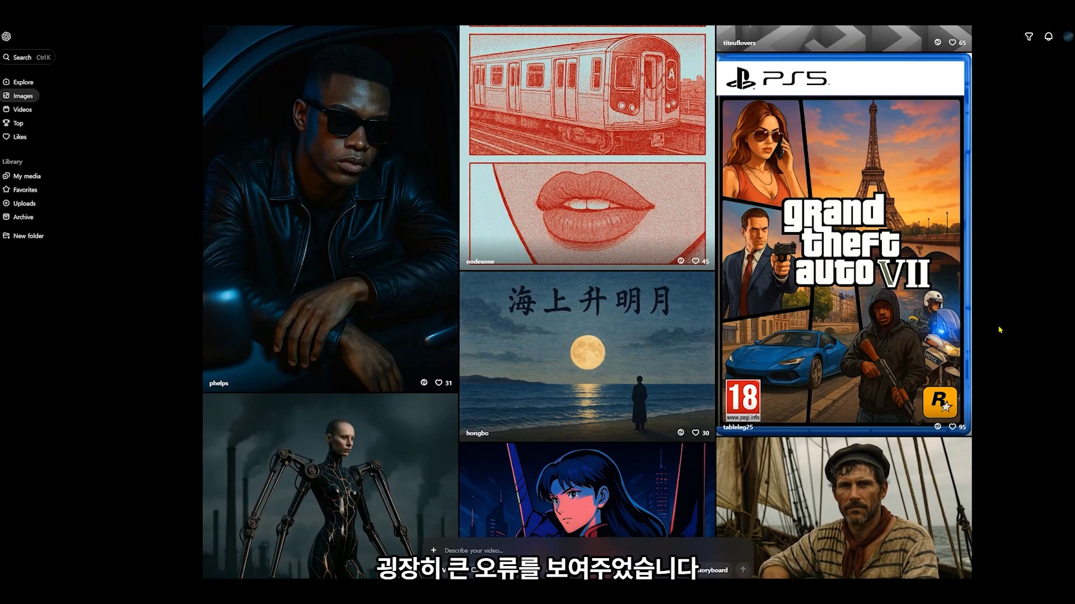
{"action": "scroll", "coordinate": [1000, 331], "scroll_direction": "down", "scroll_amount": 10}
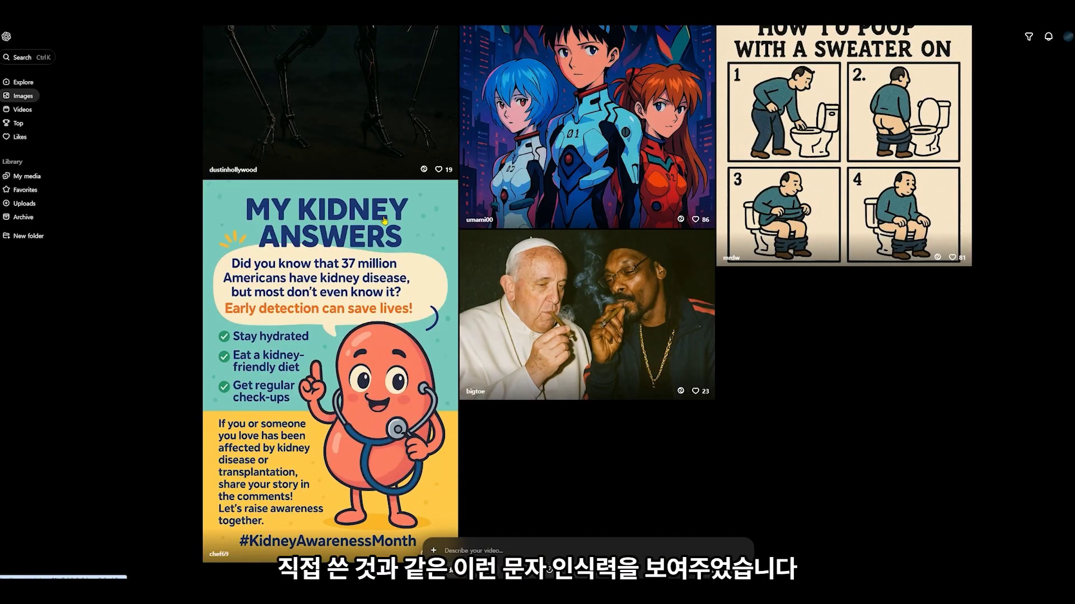
{"action": "left_click", "coordinate": [384, 221]}
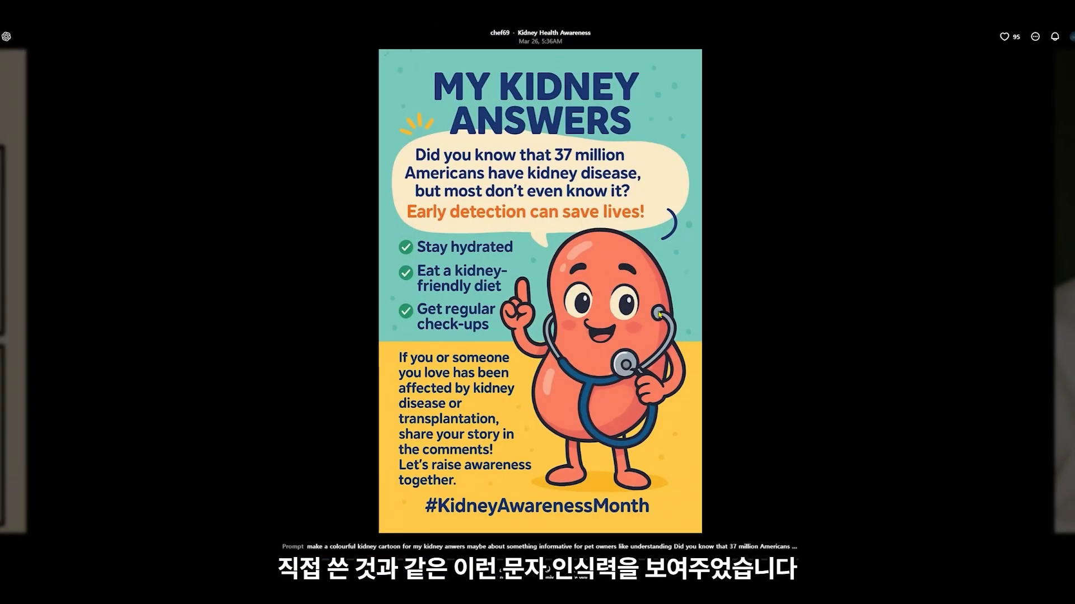
{"action": "left_click", "coordinate": [832, 307]}
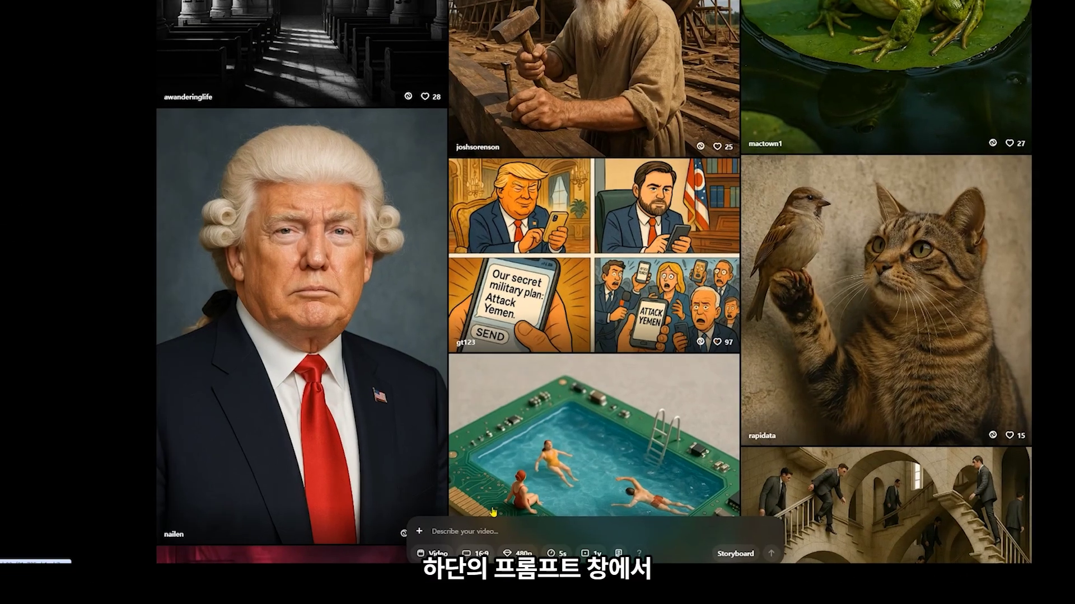
- Set the generation type to Image, keep the 3:2 aspect ratio, and choose 2 images as the variations
{"action": "mouse_move", "coordinate": [485, 538]}
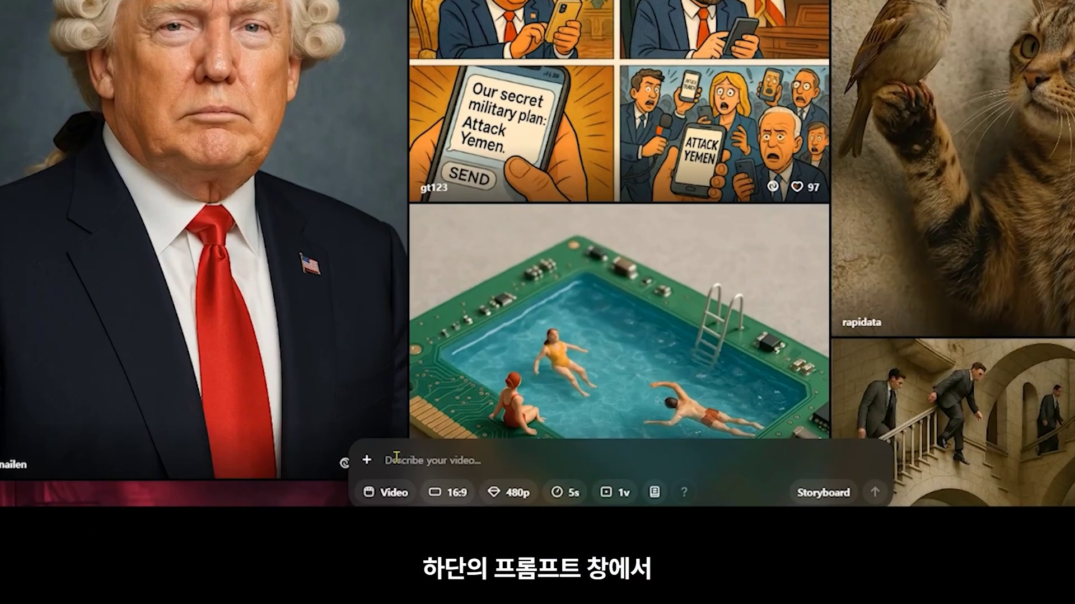
{"action": "left_click", "coordinate": [394, 493]}
{"action": "left_click", "coordinate": [421, 434]}
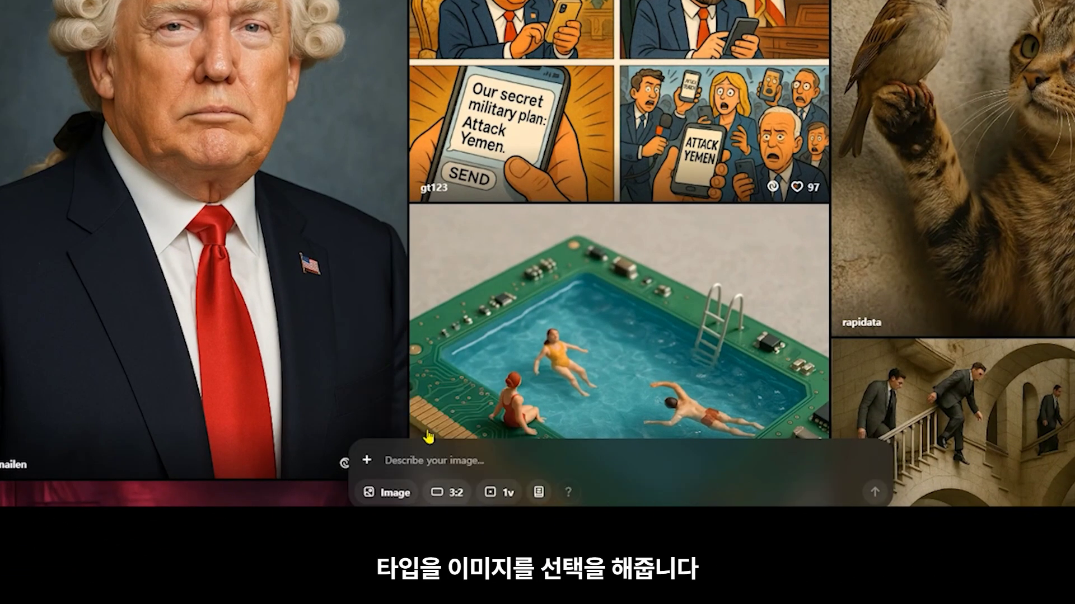
{"action": "left_click", "coordinate": [443, 493]}
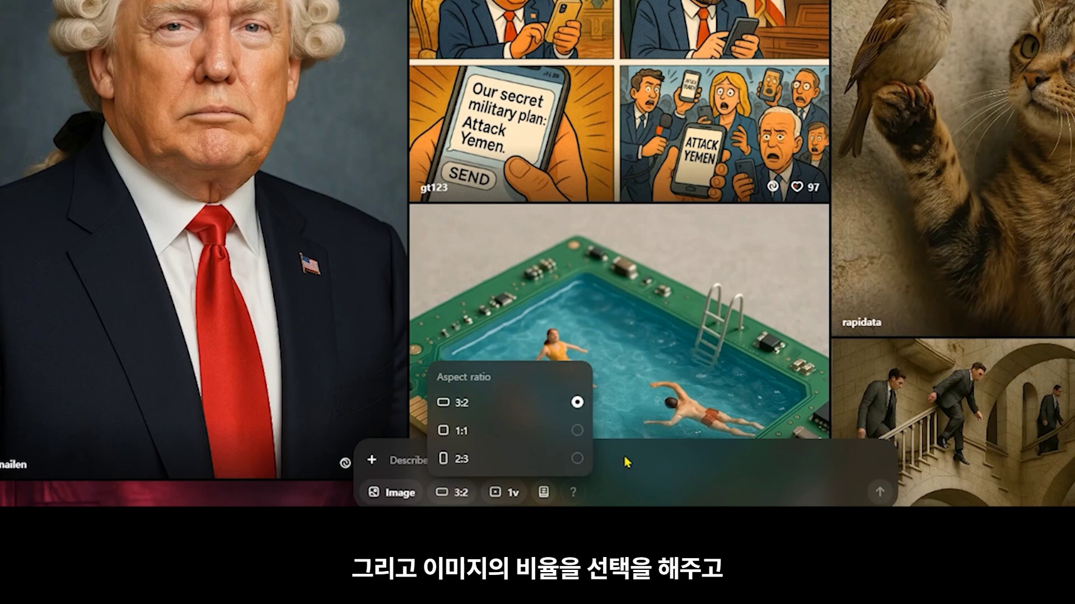
{"action": "left_click", "coordinate": [506, 493]}
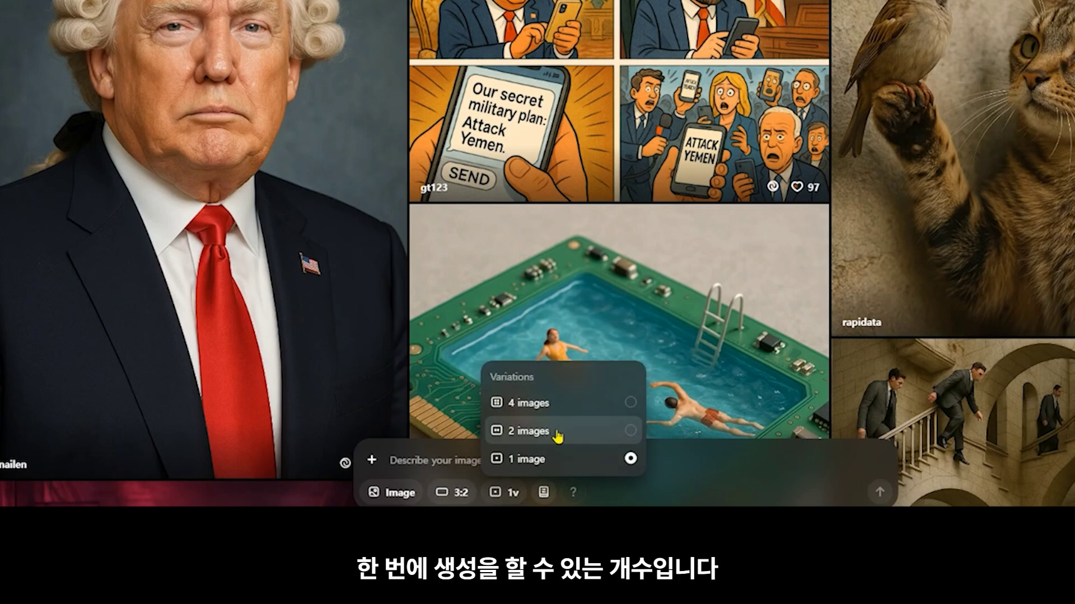
{"action": "left_click", "coordinate": [598, 432]}
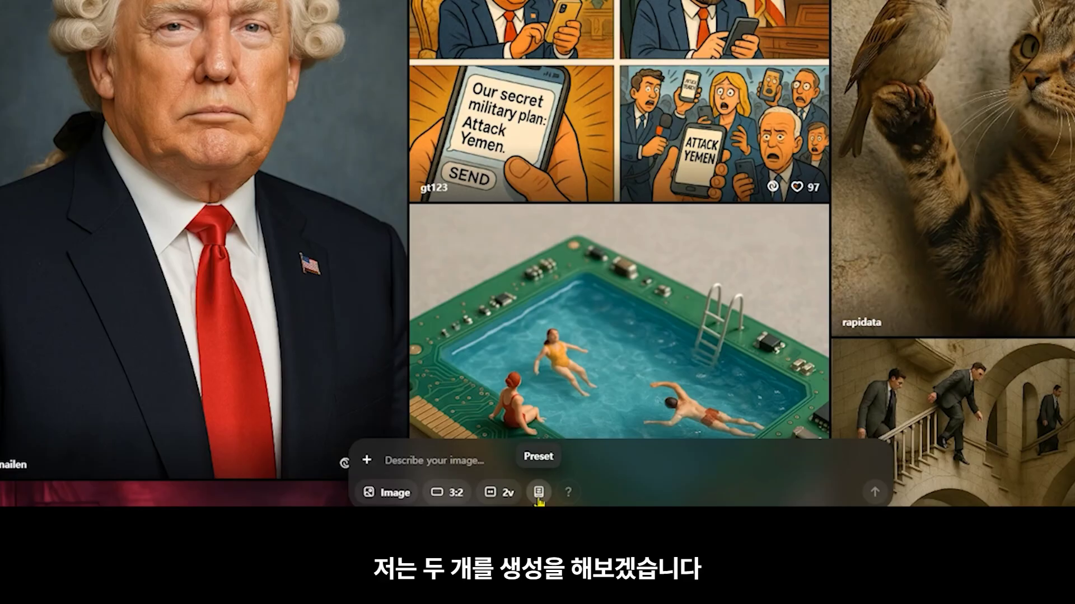
- Generate images from the prompt "Chat gpt를 끊을 수 없는 이유를 4컷의 만화로 그려줘"
{"action": "left_click", "coordinate": [487, 460]}
{"action": "type", "text": "Chat gpt를 끊을 수 없는 이유를 4컷의 만화로 그려줘"}
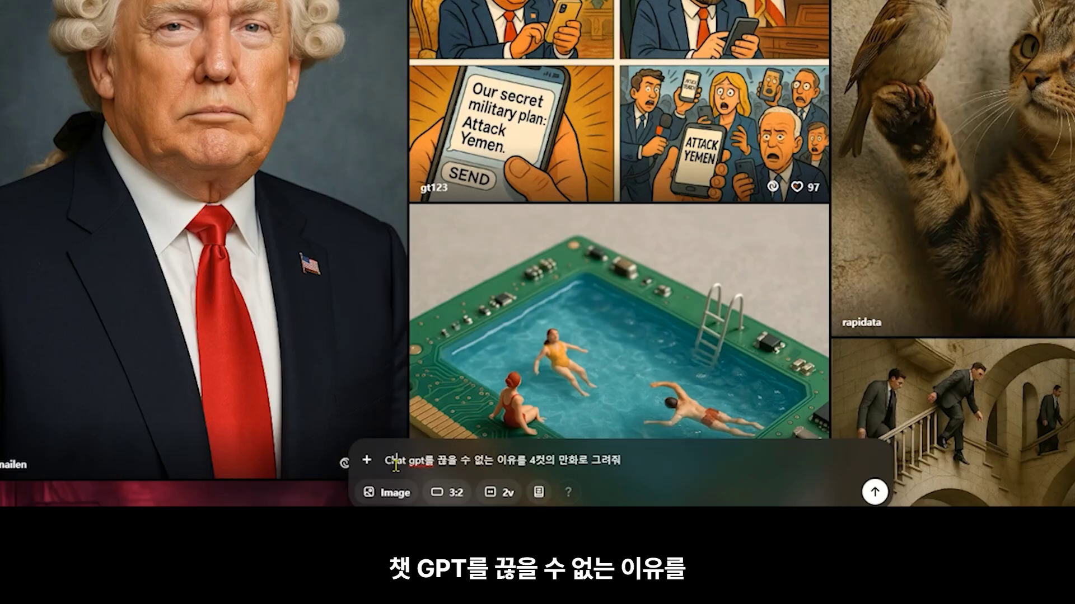
{"action": "left_click_drag", "start_coordinate": [396, 462], "coordinate": [480, 462]}
{"action": "left_click", "coordinate": [492, 485]}
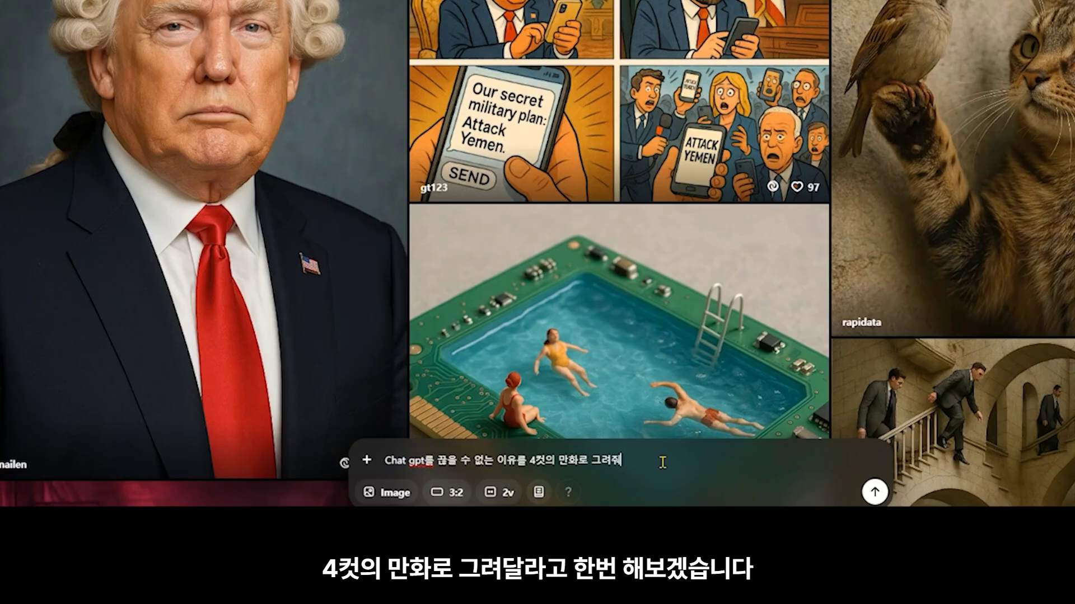
{"action": "left_click", "coordinate": [874, 493]}
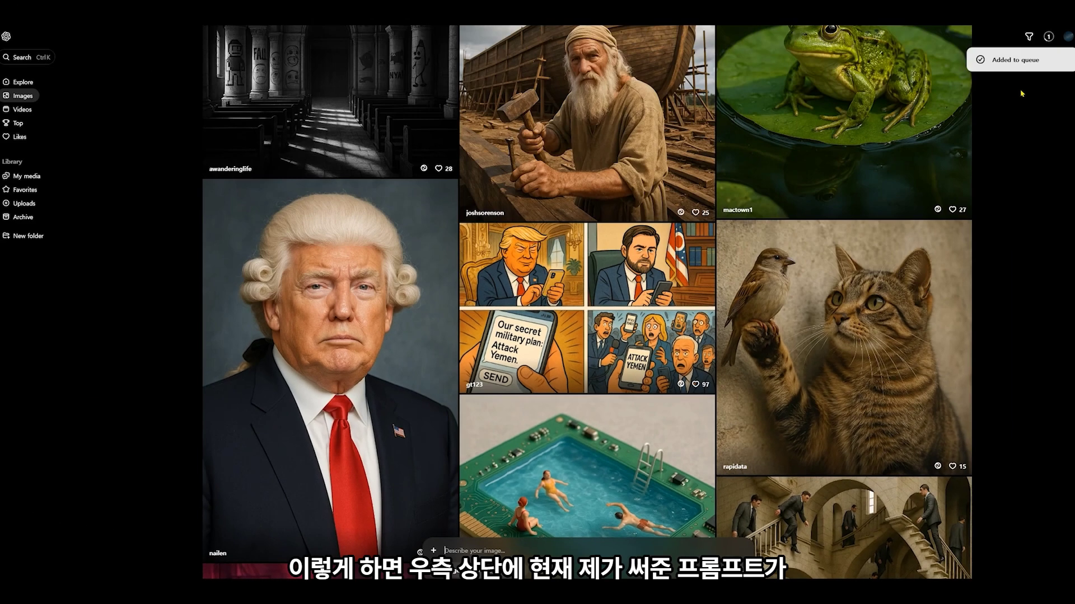
- Check the queued comic's generation progress and view its entry in My media
{"action": "left_click", "coordinate": [1047, 38]}
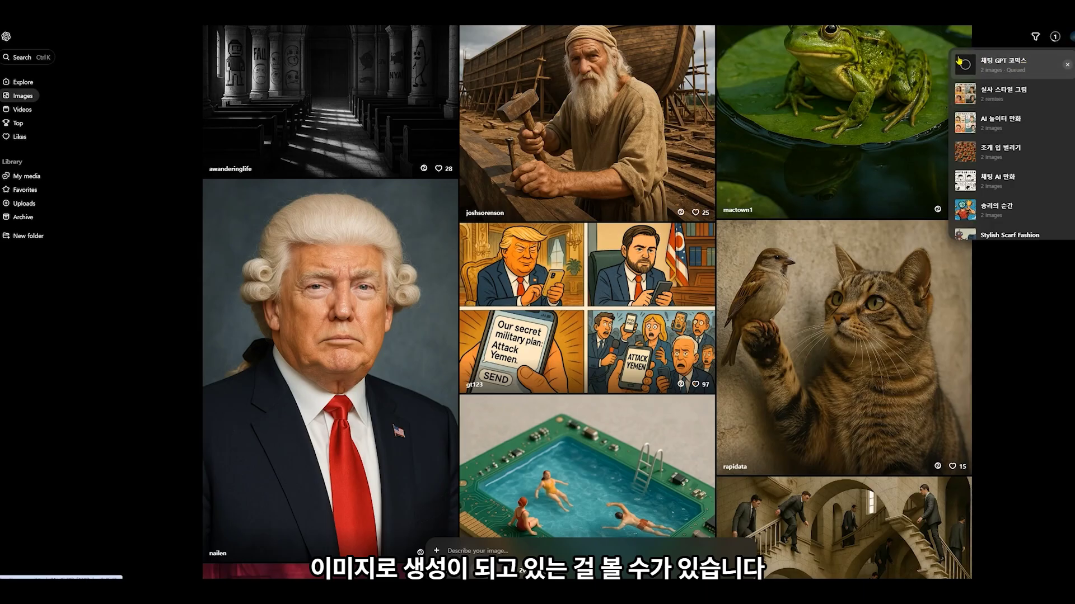
{"action": "left_click", "coordinate": [28, 176]}
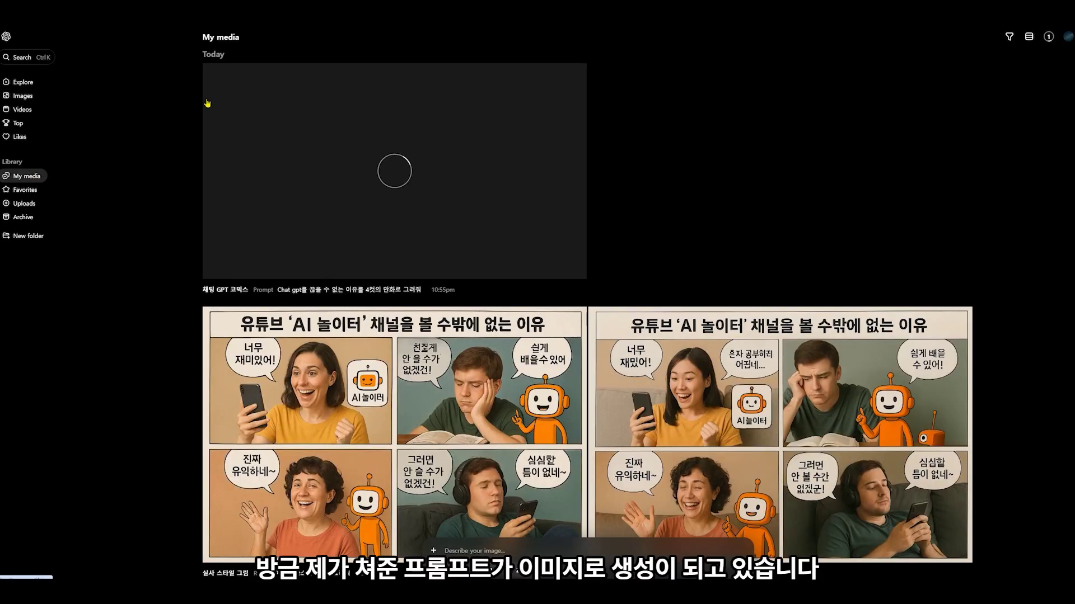
{"action": "left_click_drag", "start_coordinate": [224, 282], "coordinate": [411, 291]}
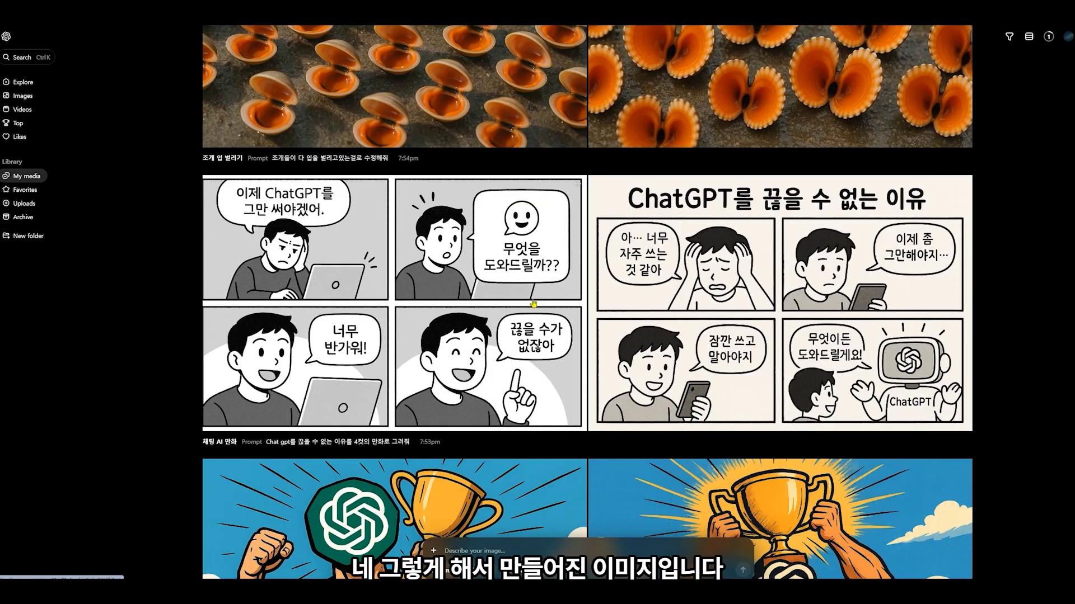
- View both variants of the earlier black-and-white four-panel ChatGPT comic at full size
{"action": "left_click", "coordinate": [394, 302]}
{"action": "left_click", "coordinate": [1065, 176]}
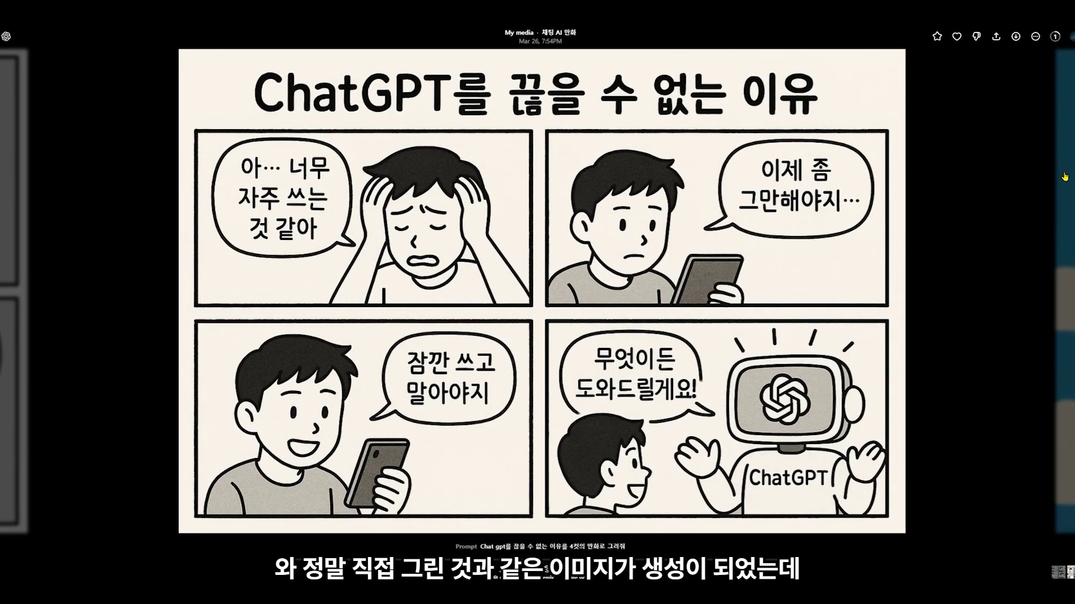
{"action": "left_click", "coordinate": [1064, 176]}
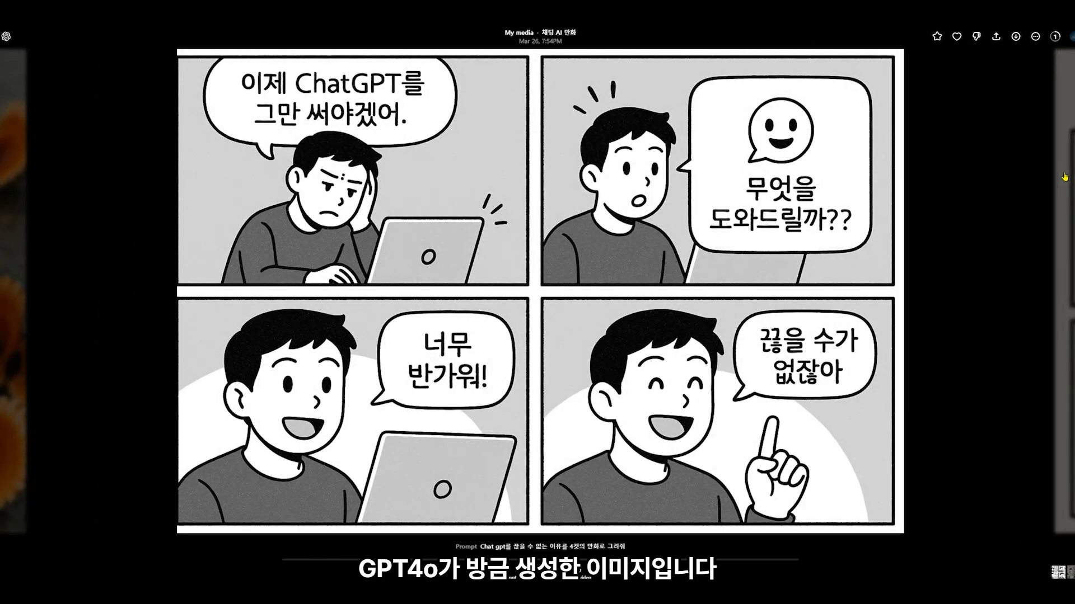
{"action": "left_click", "coordinate": [1065, 177]}
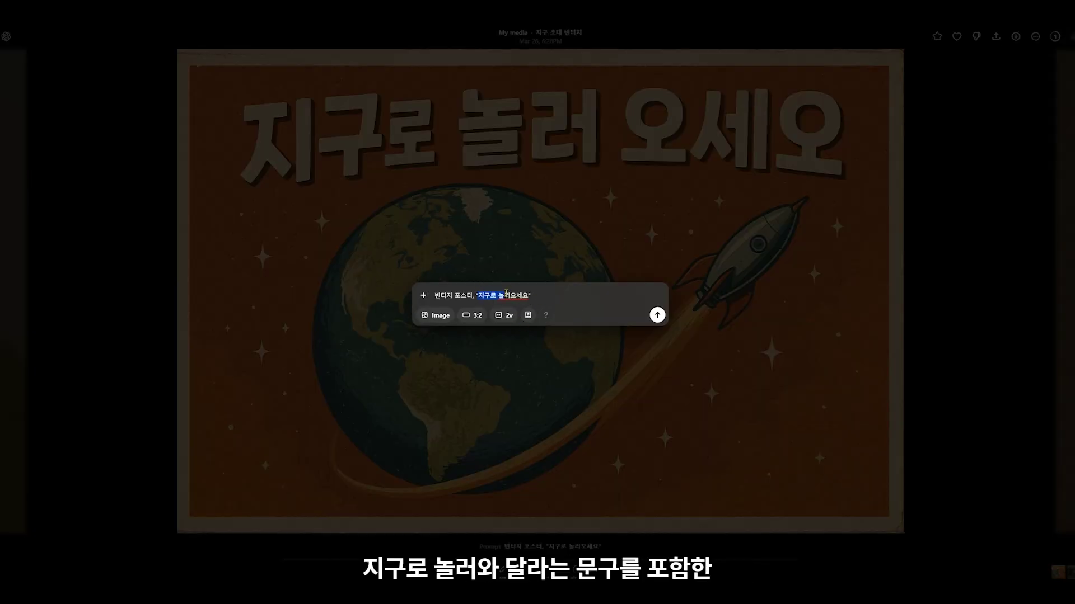
- Review the prompt 빈티지 포스터, "지구로 놀러오세요" and compare its two generated poster variants
{"action": "left_click", "coordinate": [532, 292]}
{"action": "left_click_drag", "start_coordinate": [440, 296], "coordinate": [466, 295]}
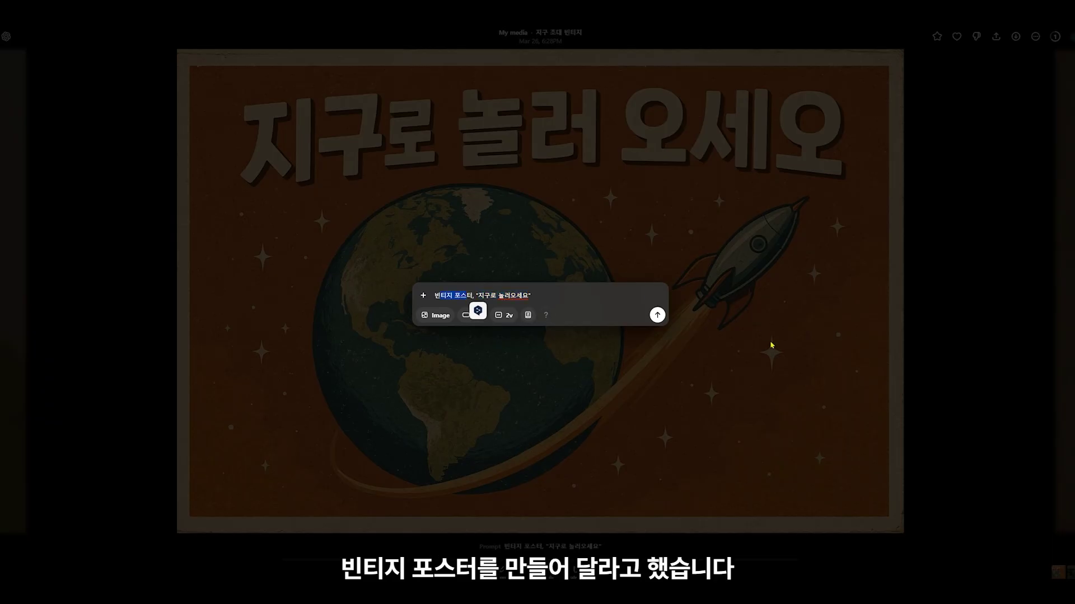
{"action": "left_click", "coordinate": [918, 329]}
{"action": "key", "text": "Right"}
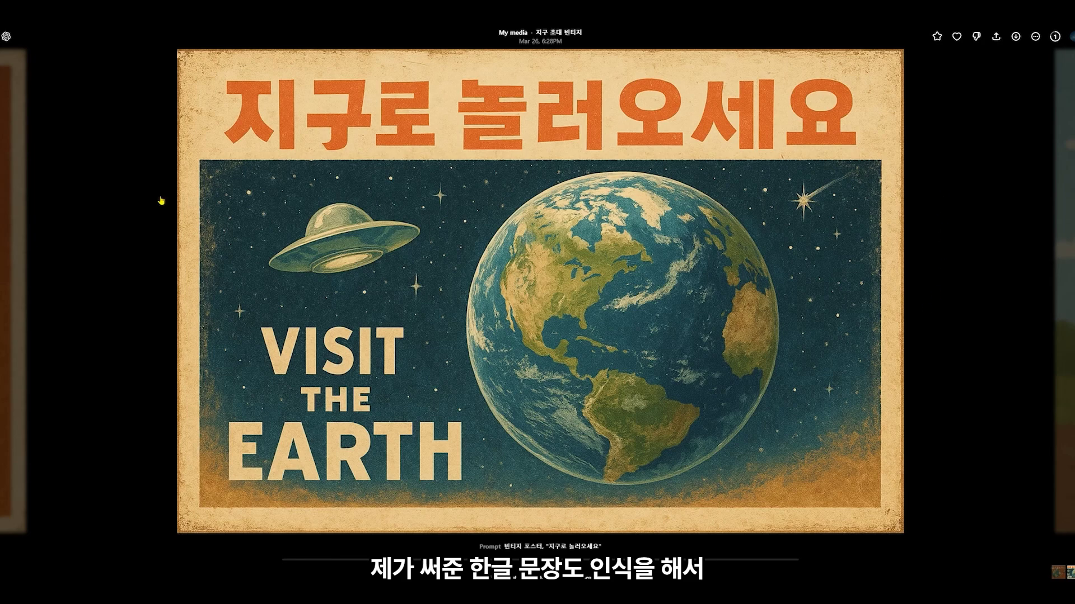
{"action": "key", "text": "Left"}
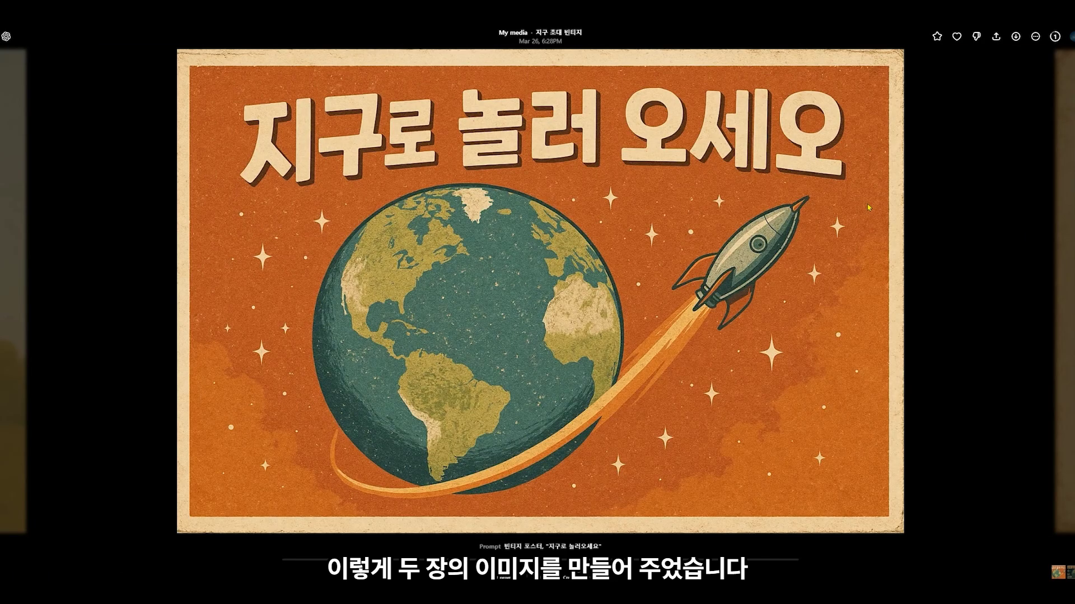
{"action": "key", "text": "Right"}
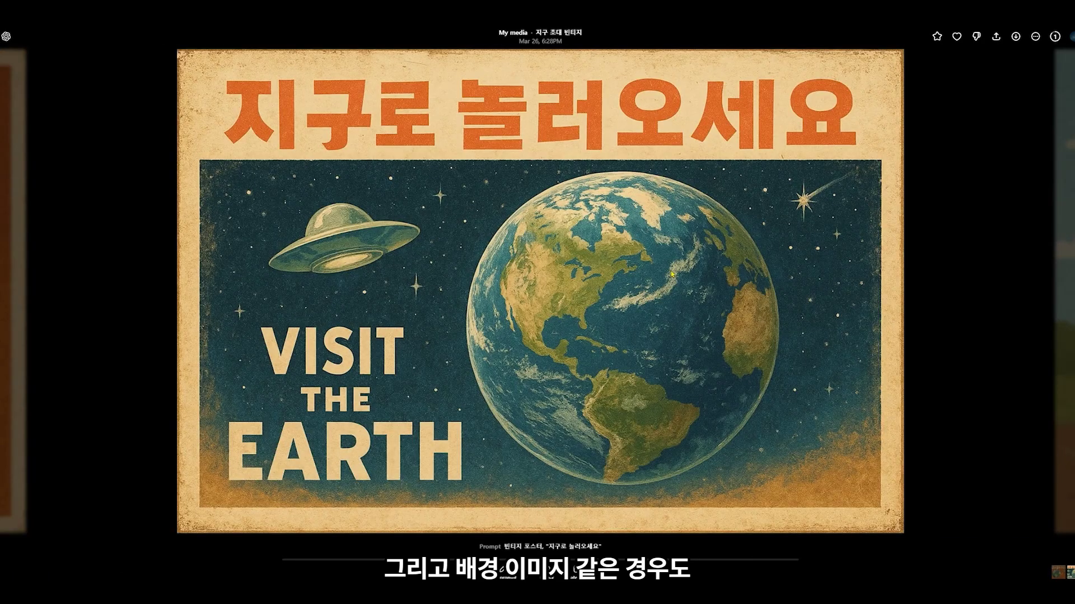
- Compare the rocket and flying-saucer variants of the vintage Earth poster again
{"action": "key", "text": "Left"}
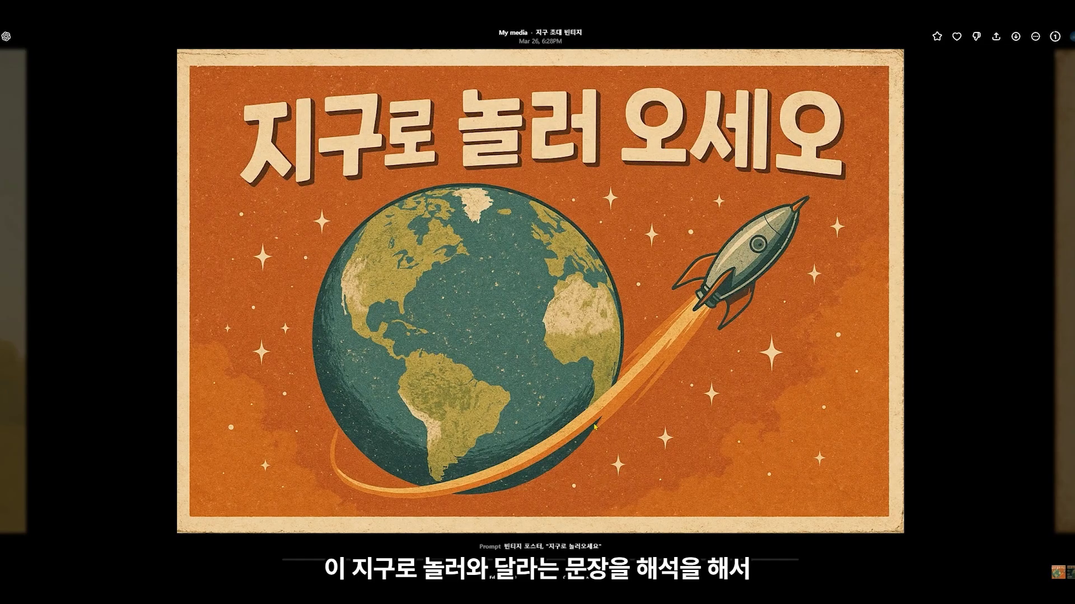
{"action": "key", "text": "Right"}
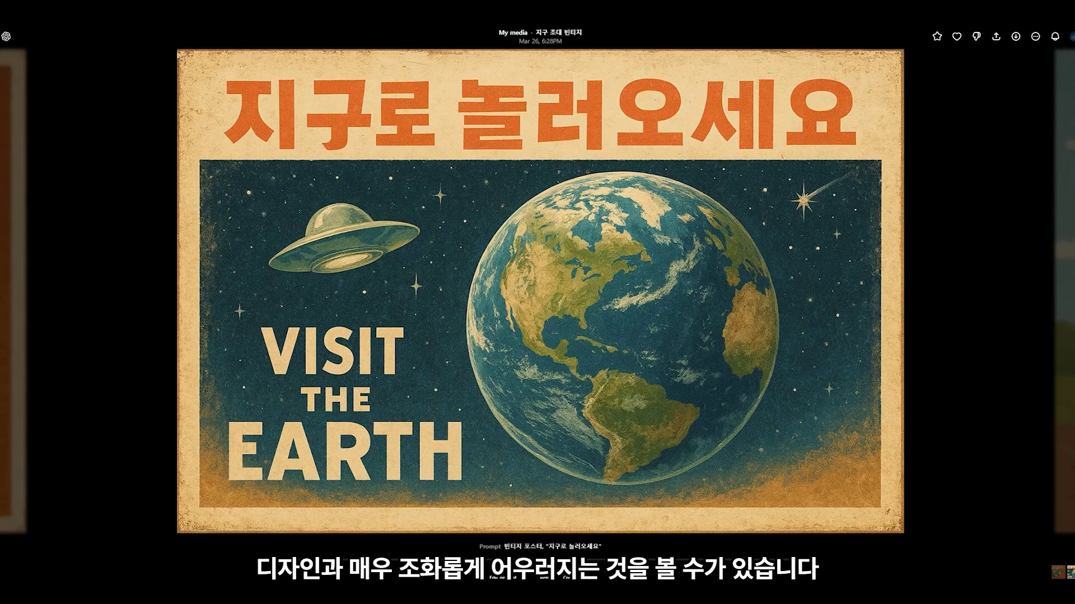
- View both variants of the four-panel YouTube 'AI 놀이터' comic at full size and check the prompt used
{"action": "left_click", "coordinate": [973, 246]}
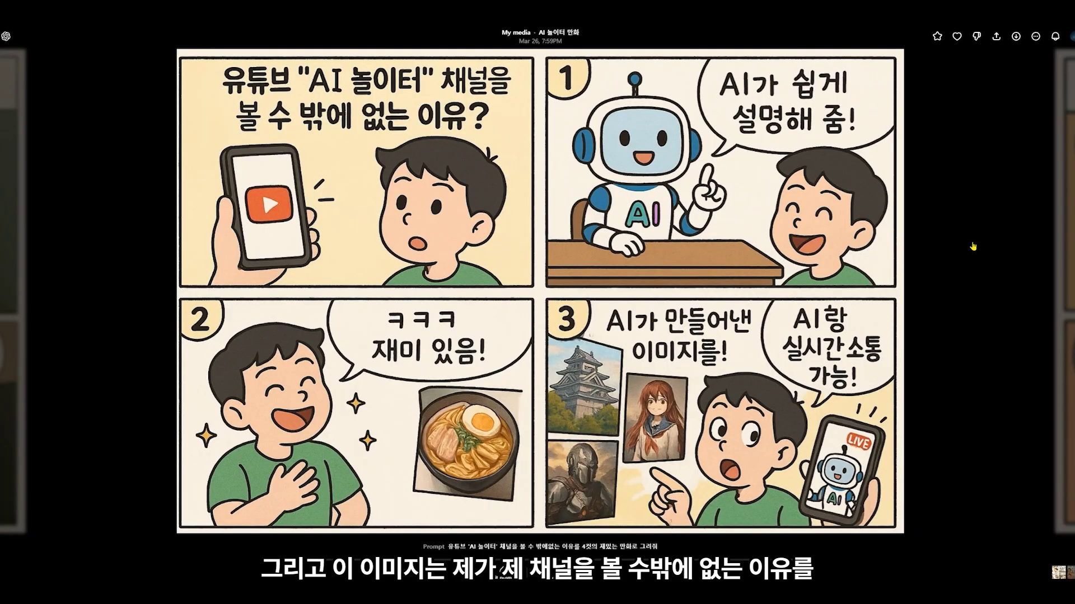
{"action": "left_click", "coordinate": [973, 246]}
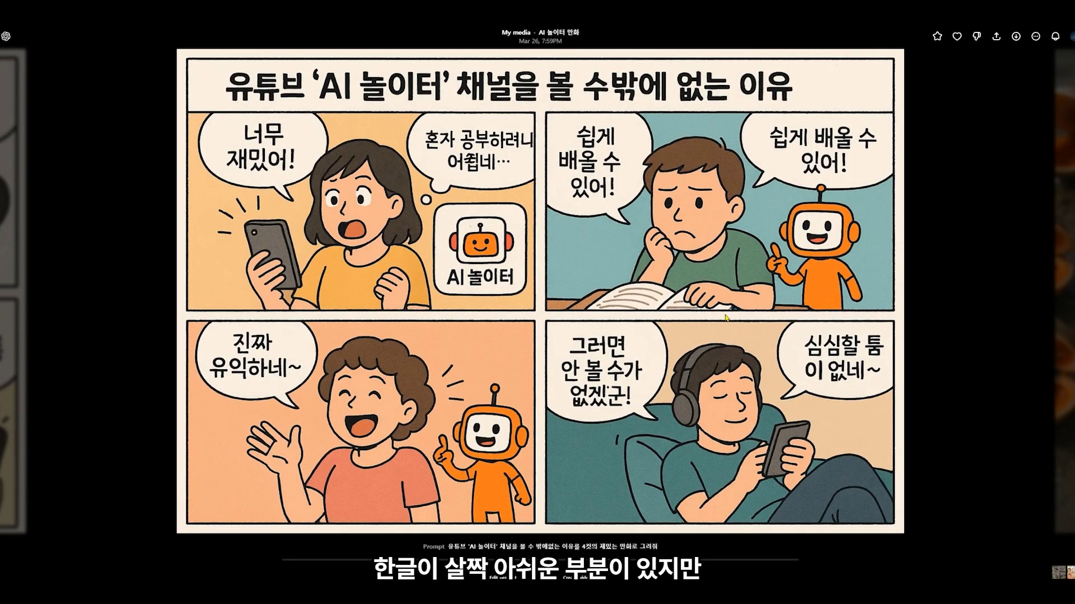
{"action": "key", "text": "Left"}
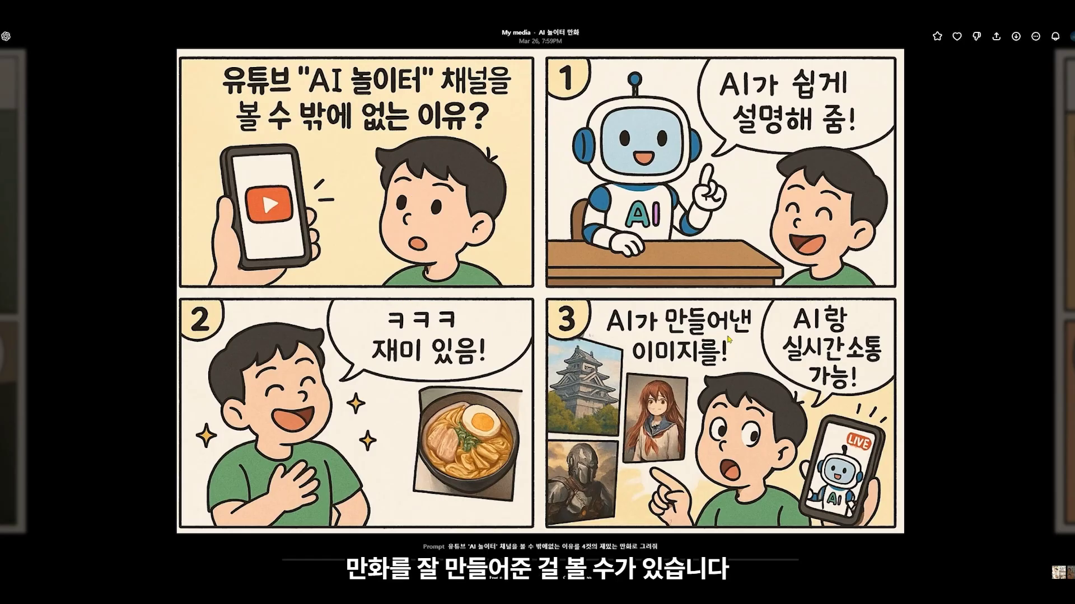
{"action": "key", "text": "Escape"}
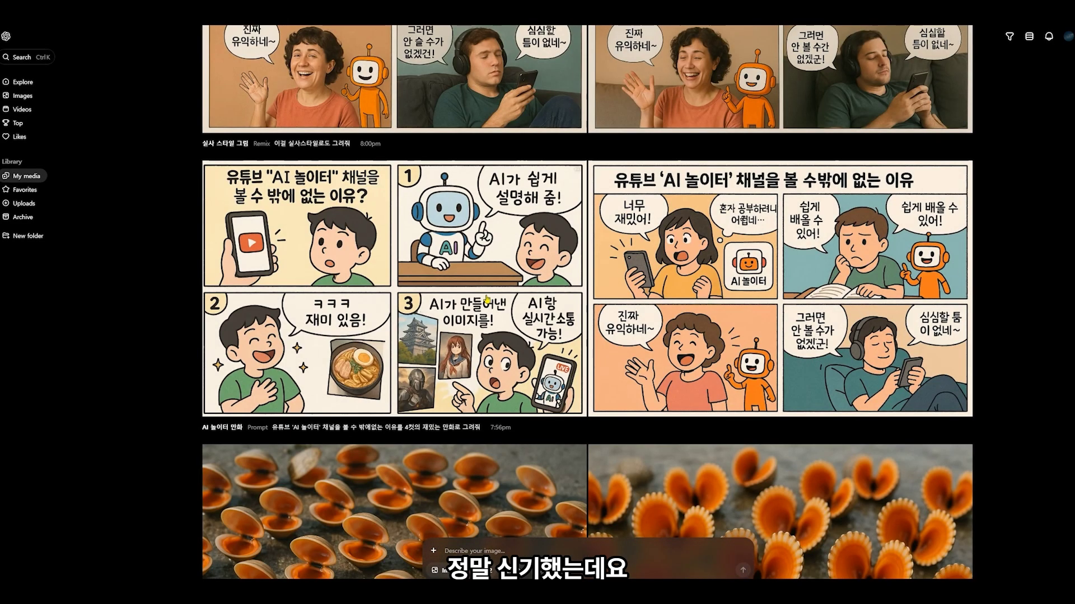
{"action": "left_click", "coordinate": [487, 299]}
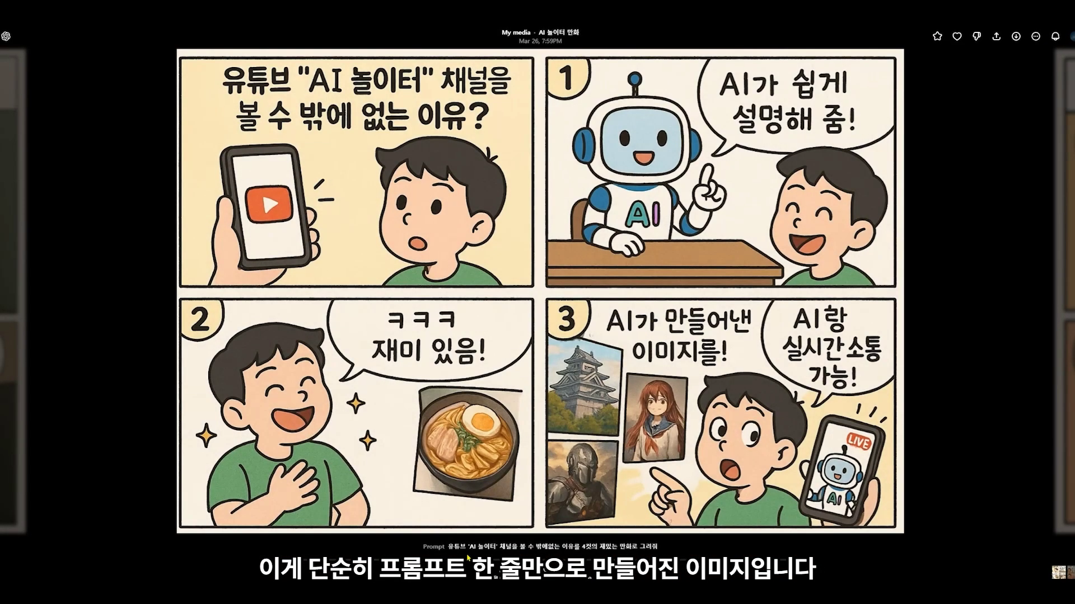
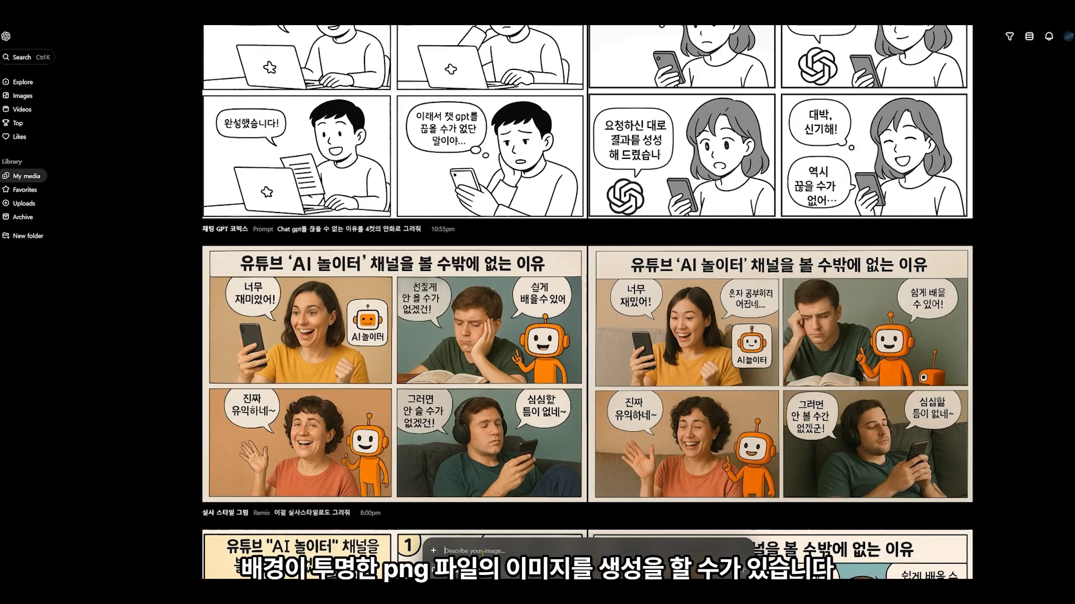
- Generate images from the prompt "transparent image, 귀여운 개구리 소년" and view both frog variants at full size
{"action": "type", "text": "transparent image, "}
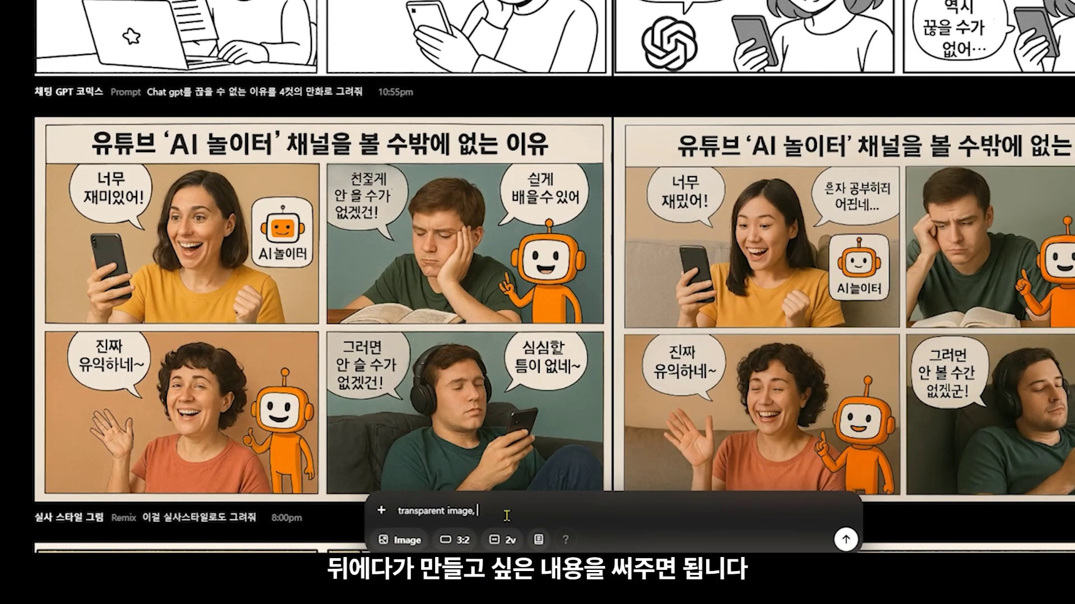
{"action": "type", "text": "귀여운 개구리 소년"}
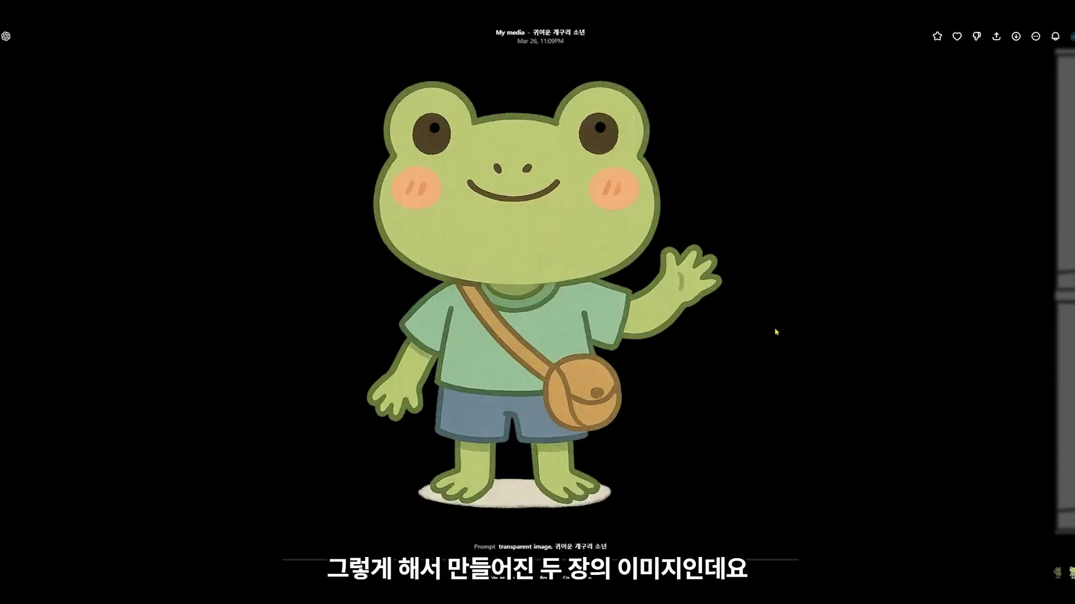
{"action": "scroll", "coordinate": [772, 331], "scroll_direction": "down", "scroll_amount": 1}
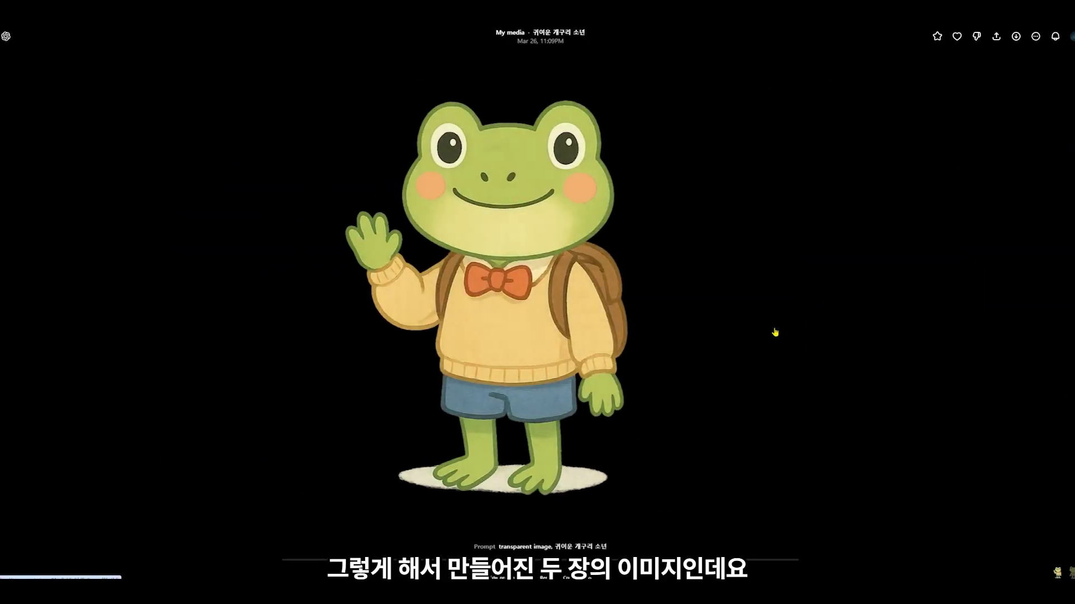
{"action": "scroll", "coordinate": [763, 300], "scroll_direction": "up", "scroll_amount": 1}
{"action": "scroll", "coordinate": [878, 319], "scroll_direction": "down", "scroll_amount": 1}
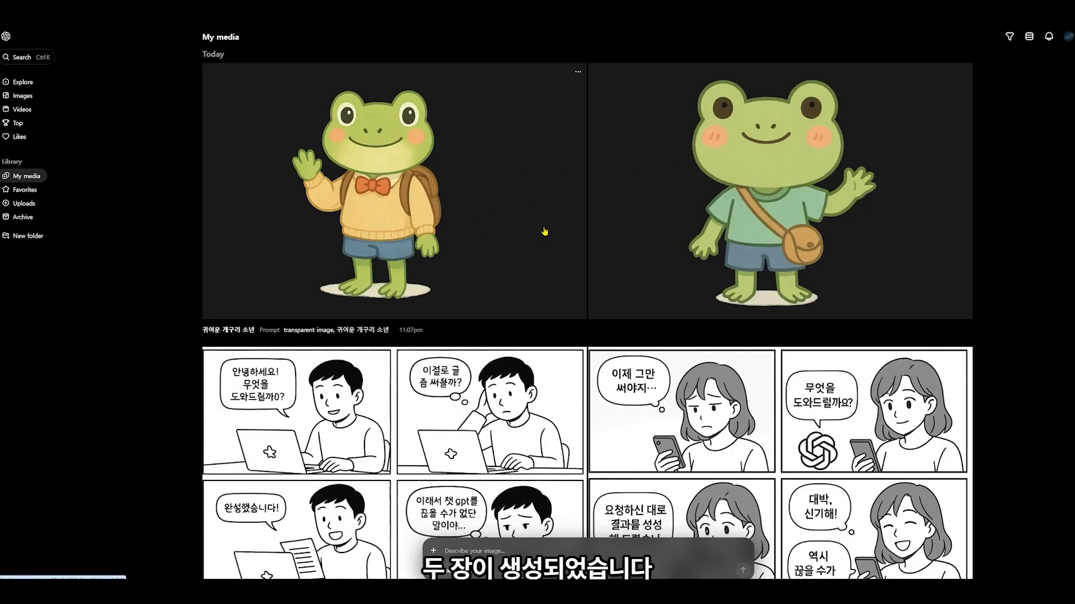
- Download the frog image with the backpack as a PNG and inspect its background in the image viewer
{"action": "left_click", "coordinate": [578, 71]}
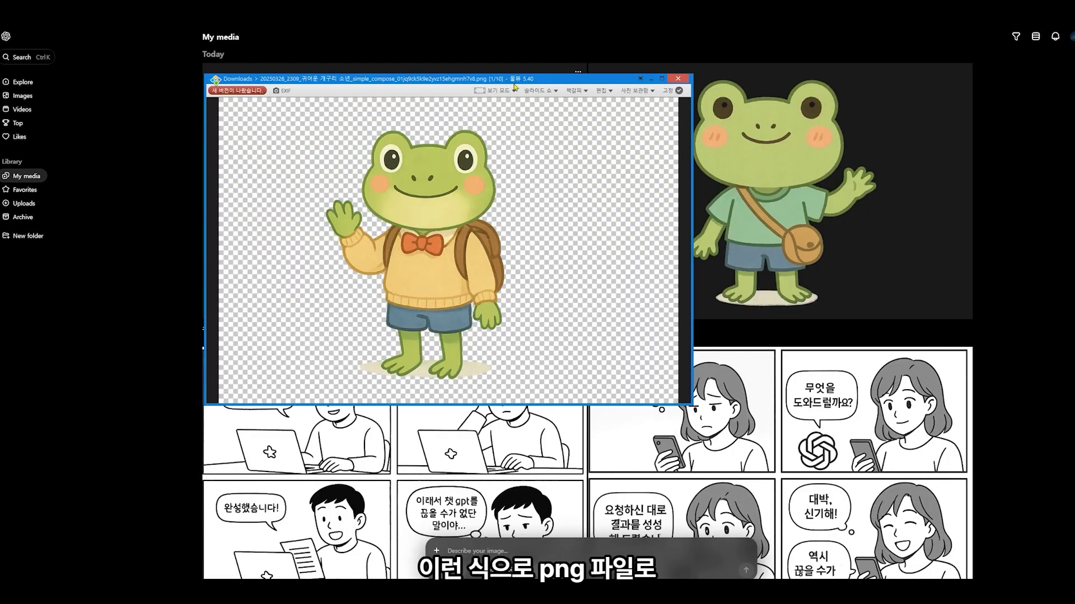
{"action": "left_click_drag", "start_coordinate": [514, 86], "coordinate": [738, 181]}
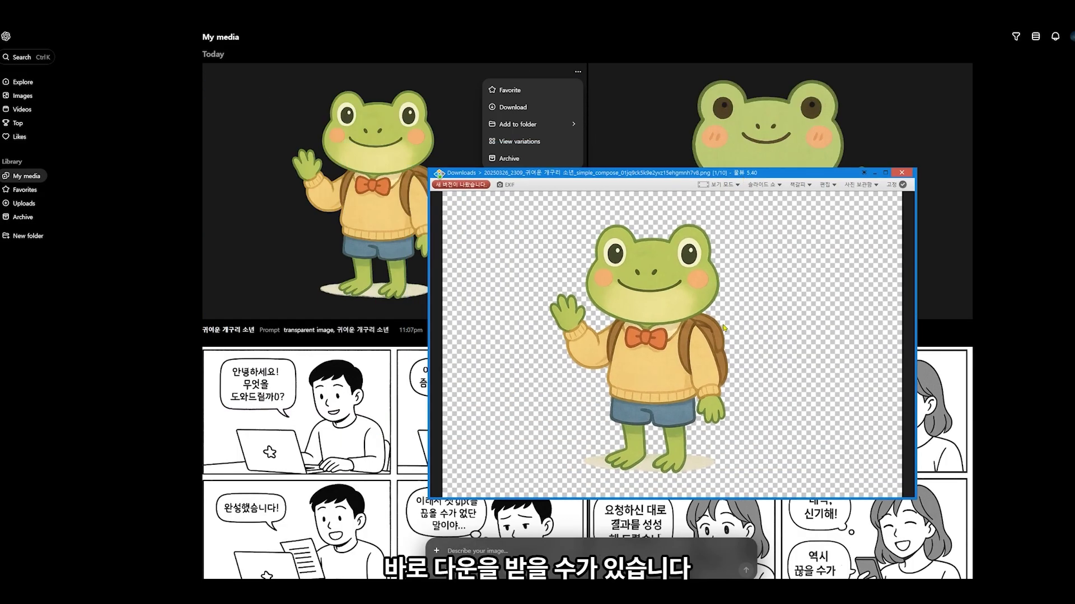
{"action": "left_click_drag", "start_coordinate": [724, 327], "coordinate": [773, 328]}
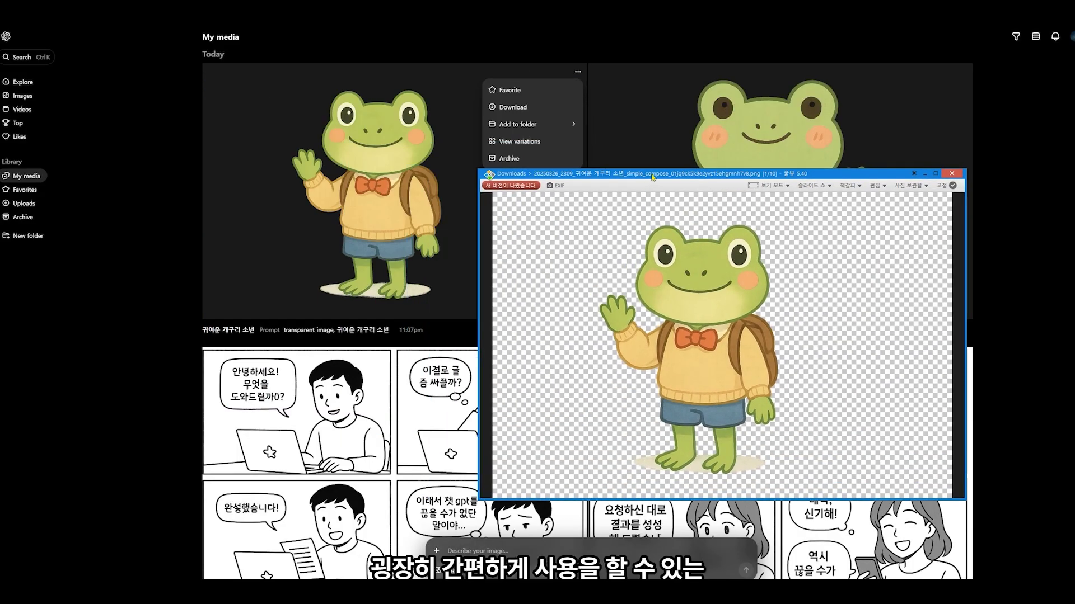
{"action": "left_click_drag", "start_coordinate": [784, 315], "coordinate": [738, 306]}
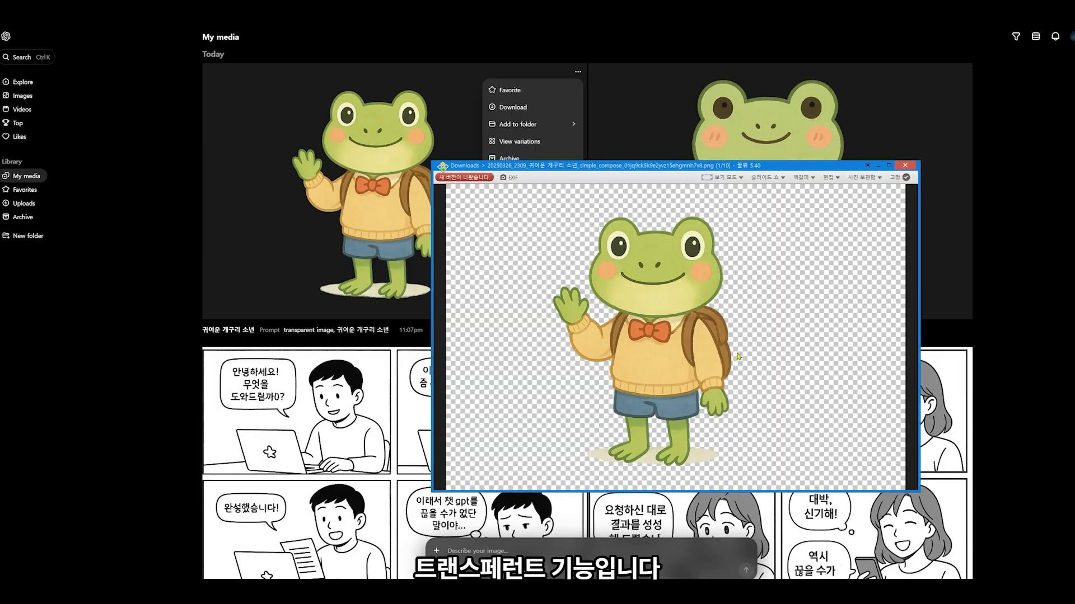
{"action": "key", "text": "Escape"}
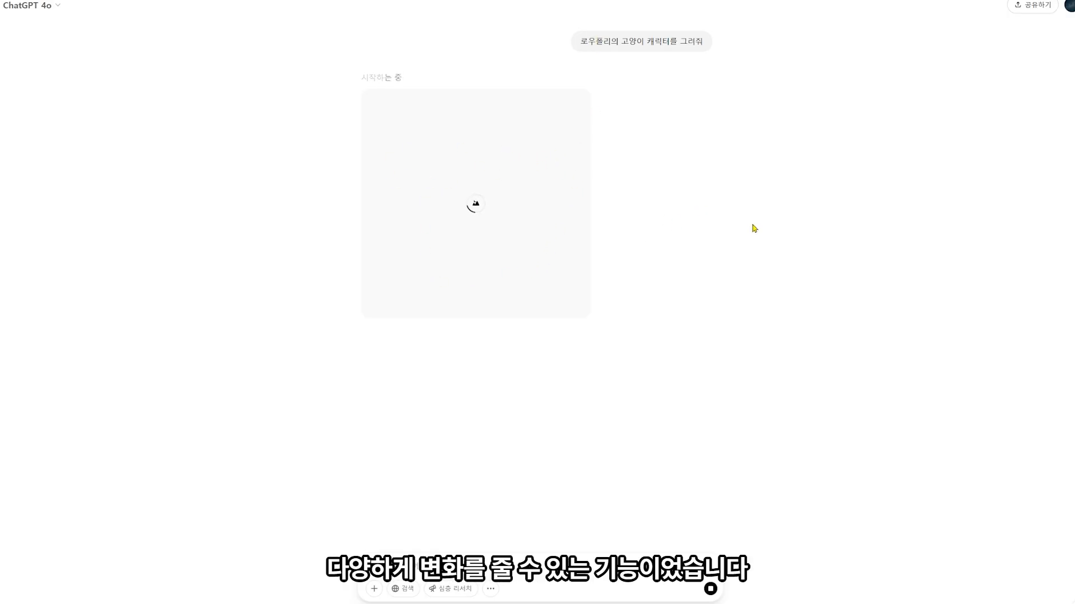
- In ChatGPT, send the follow-up prompt "이 캐릭터를 황금덩어리의 느낌이 나게 바꿔줘" for the low-poly cat
{"action": "left_click_drag", "start_coordinate": [579, 42], "coordinate": [643, 28]}
{"action": "left_click", "coordinate": [630, 45]}
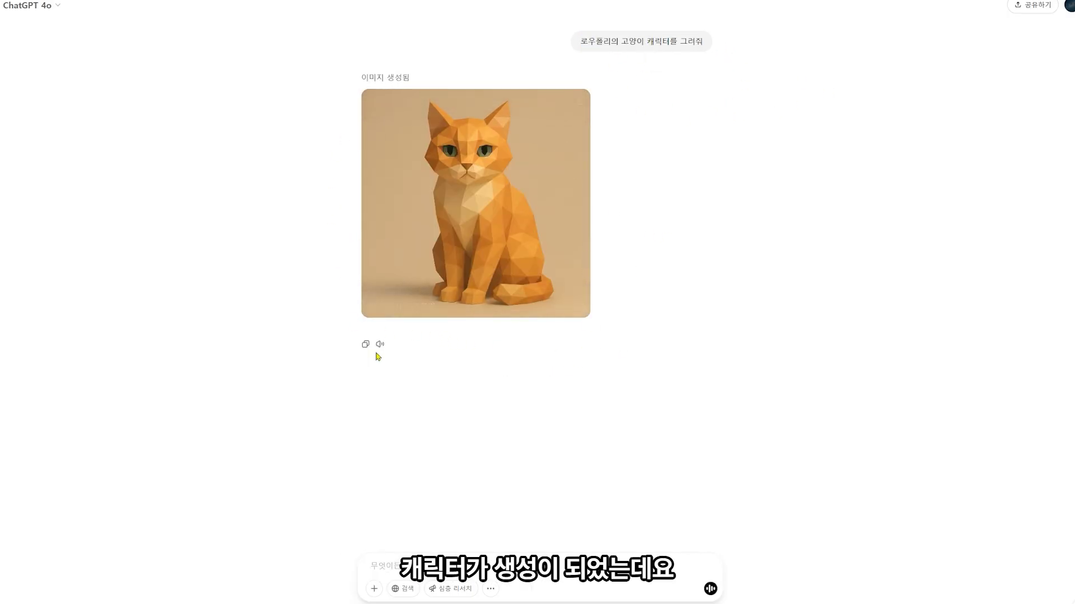
{"action": "key", "text": "ctrl+v"}
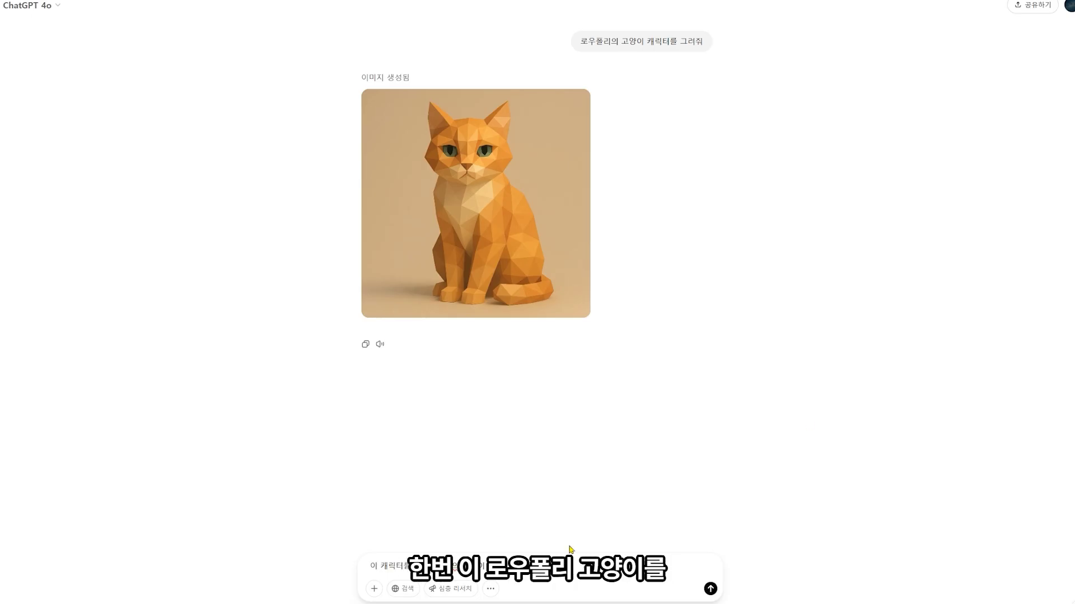
{"action": "key", "text": "Return"}
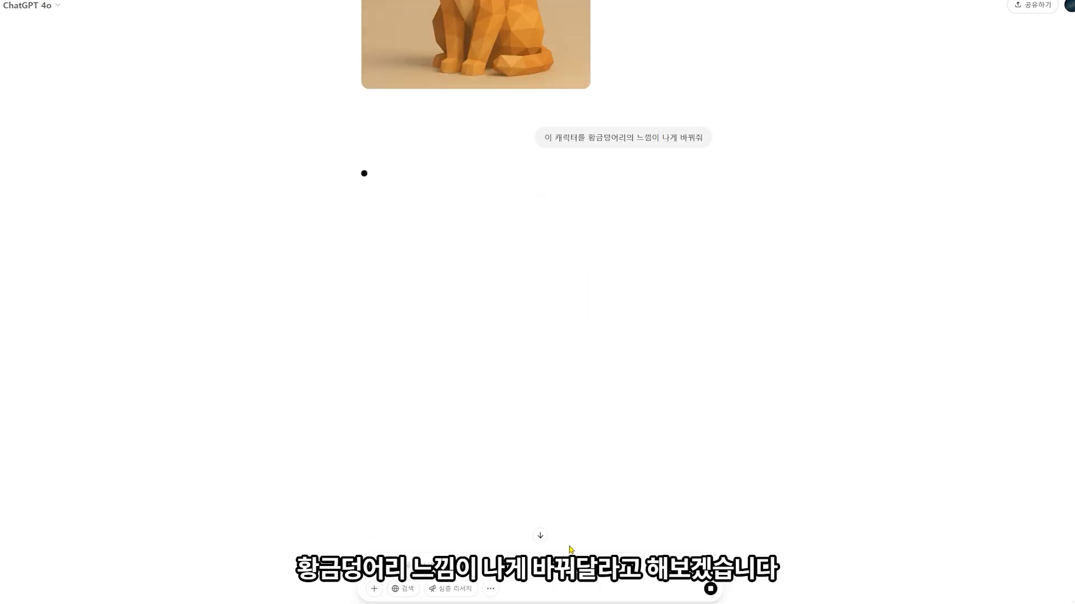
- Review the original low-poly cat, the golden-lump prompt and the gold version of the cat
{"action": "scroll", "coordinate": [756, 274], "scroll_direction": "up", "scroll_amount": 2}
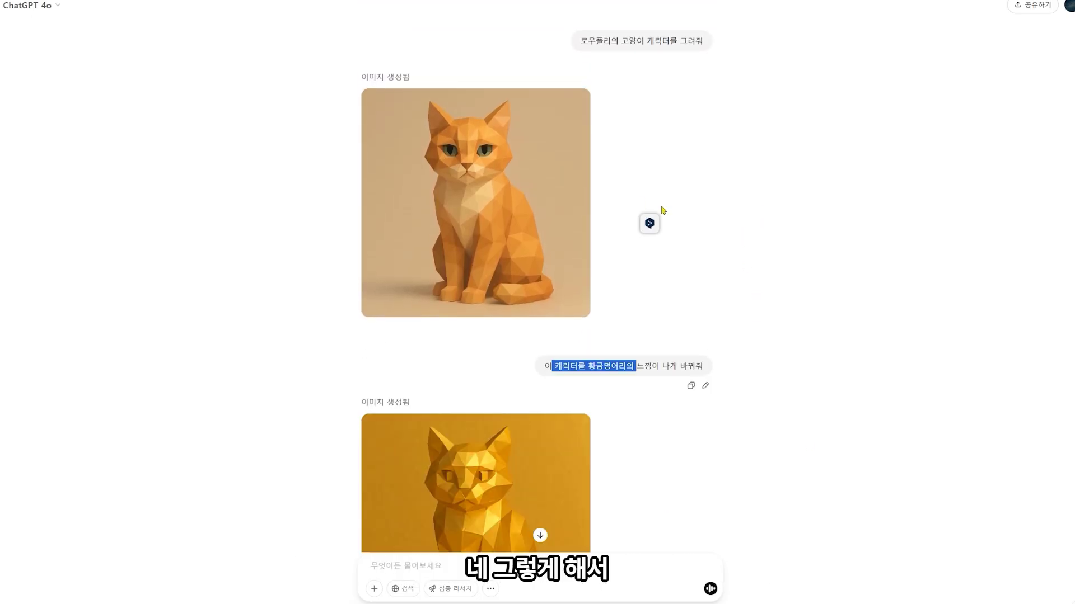
{"action": "left_click", "coordinate": [649, 221]}
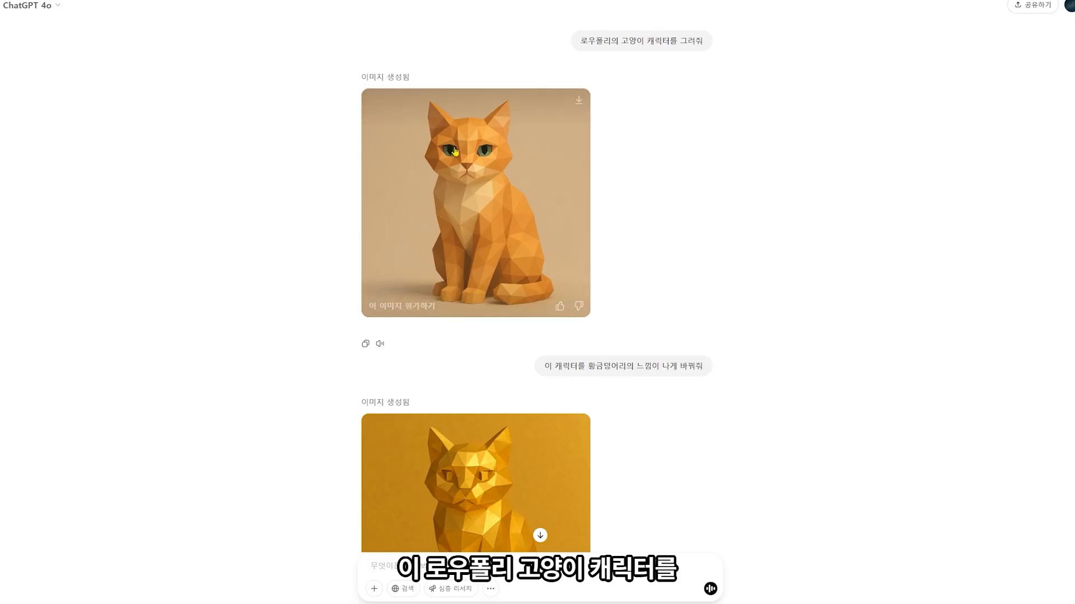
{"action": "left_click_drag", "start_coordinate": [559, 364], "coordinate": [656, 365]}
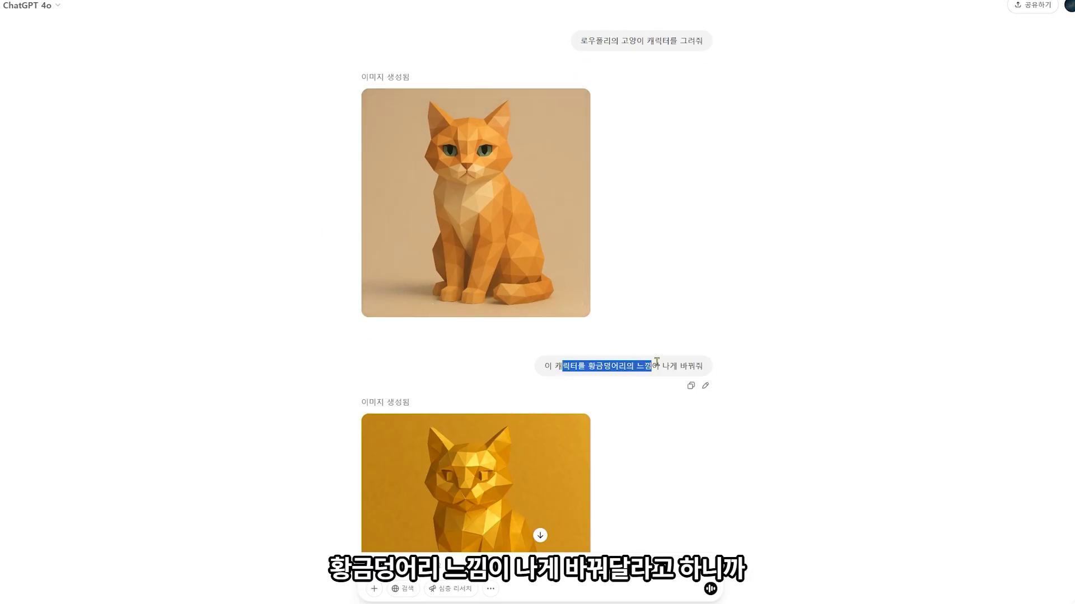
{"action": "left_click", "coordinate": [758, 324]}
{"action": "scroll", "coordinate": [772, 314], "scroll_direction": "down", "scroll_amount": 3}
{"action": "left_click", "coordinate": [488, 365]}
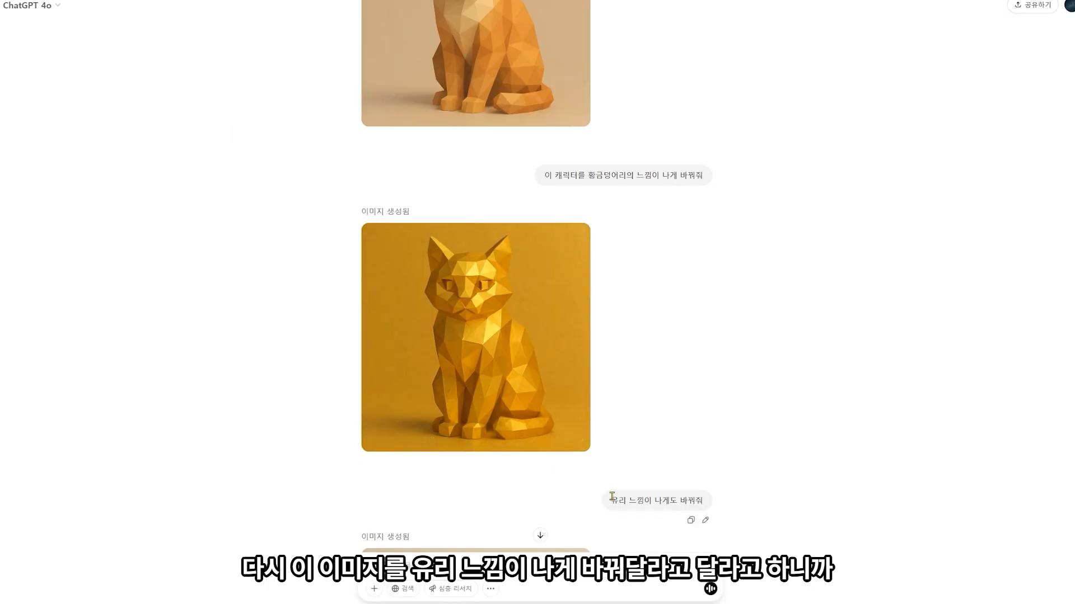
- Review the prompt "유리 느낌이 나게도 바꿔줘" and view the glass cat image at full size
{"action": "left_click_drag", "start_coordinate": [612, 497], "coordinate": [669, 491]}
{"action": "left_click", "coordinate": [720, 439]}
{"action": "scroll", "coordinate": [716, 439], "scroll_direction": "down", "scroll_amount": 5}
{"action": "left_click", "coordinate": [504, 364]}
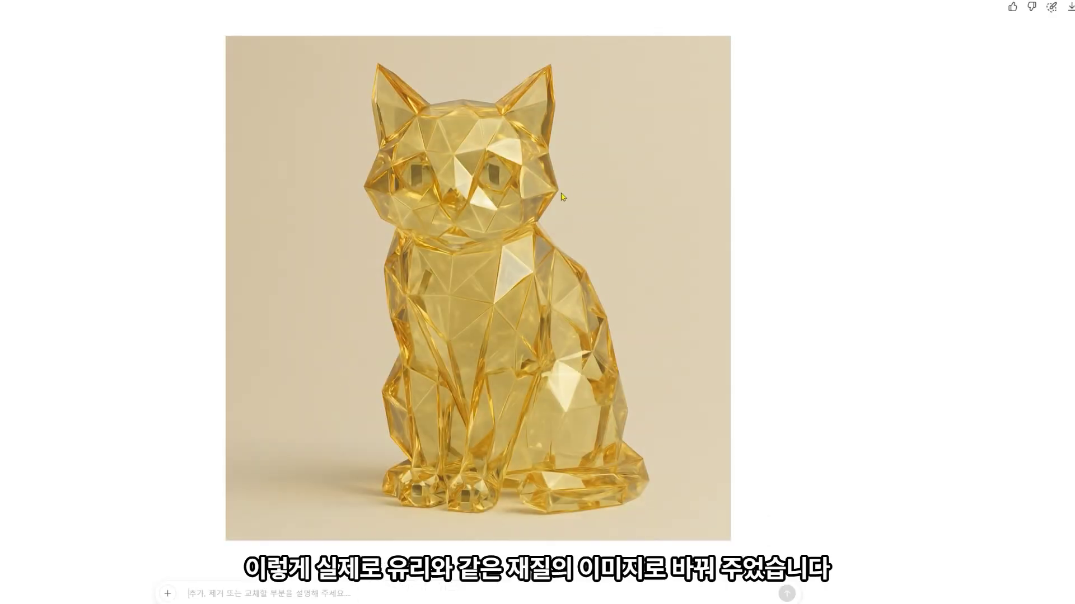
{"action": "key", "text": "Escape"}
- Compare the original, gold and glass cat images for character consistency against their prompts
{"action": "scroll", "coordinate": [784, 280], "scroll_direction": "up", "scroll_amount": 5}
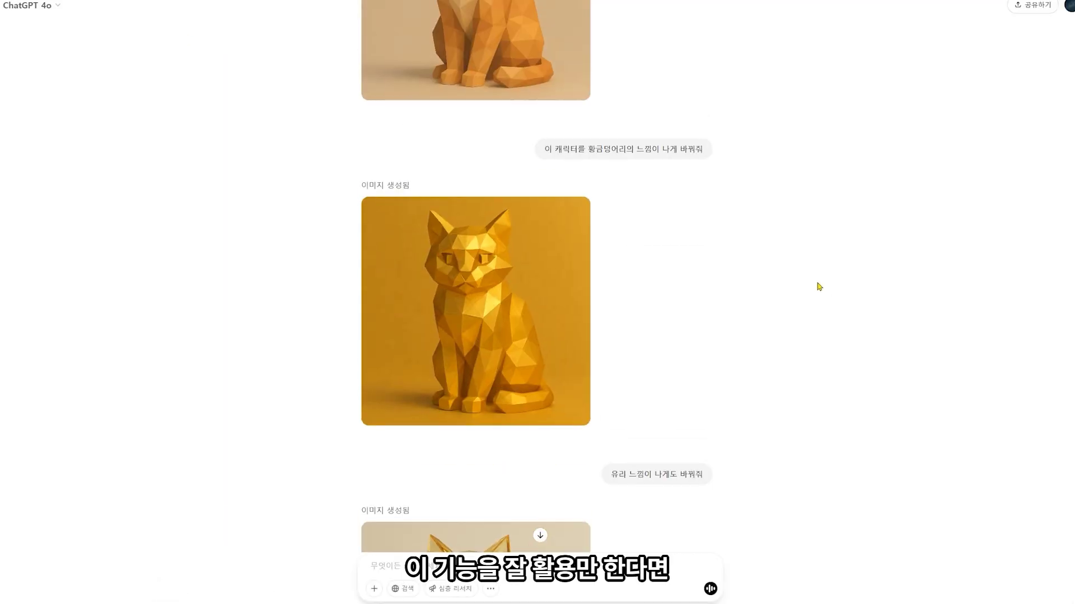
{"action": "scroll", "coordinate": [711, 270], "scroll_direction": "down", "scroll_amount": 5}
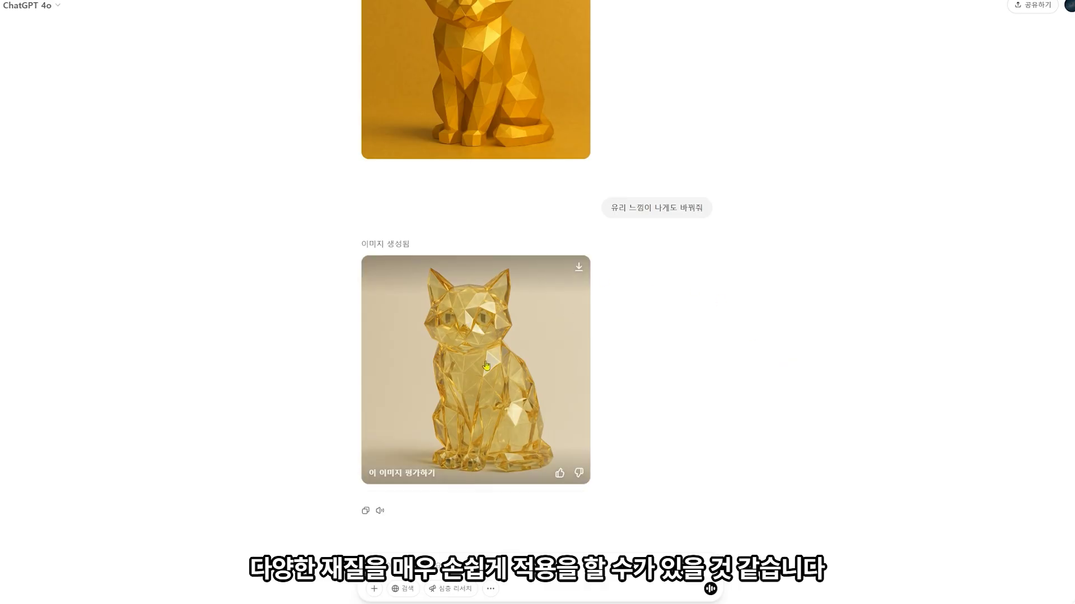
{"action": "scroll", "coordinate": [506, 295], "scroll_direction": "up", "scroll_amount": 3}
{"action": "scroll", "coordinate": [506, 295], "scroll_direction": "up", "scroll_amount": 5}
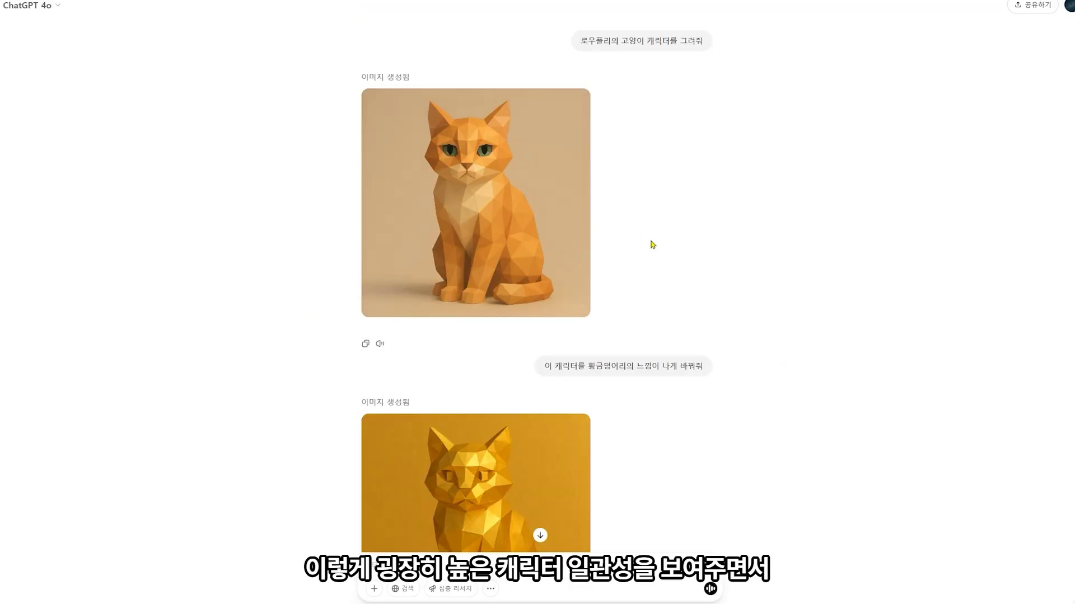
{"action": "scroll", "coordinate": [547, 225], "scroll_direction": "down", "scroll_amount": 2}
{"action": "scroll", "coordinate": [547, 225], "scroll_direction": "down", "scroll_amount": 6}
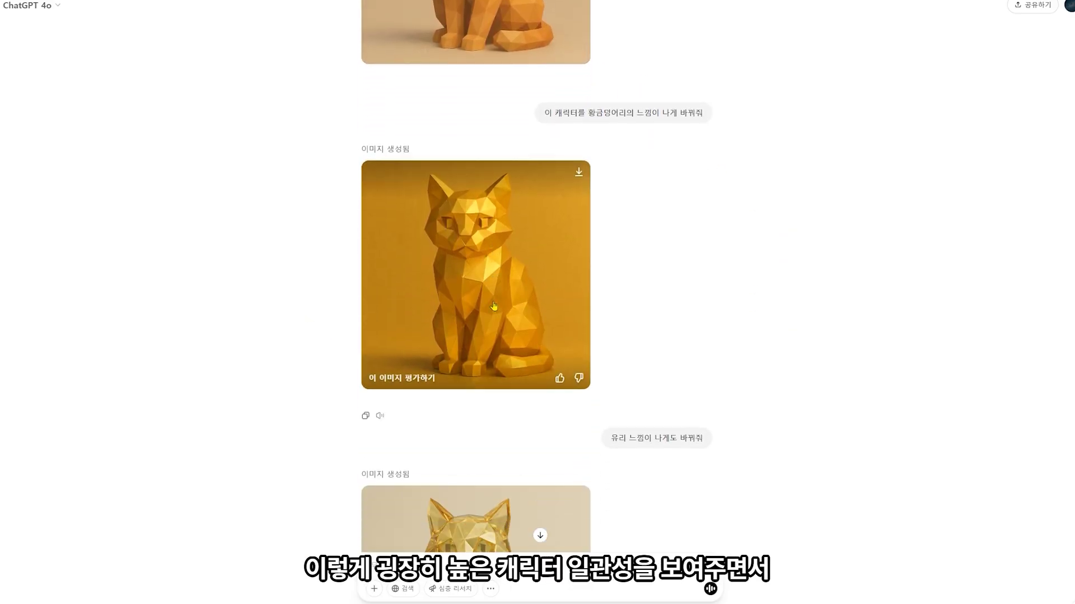
{"action": "scroll", "coordinate": [554, 348], "scroll_direction": "up", "scroll_amount": 8}
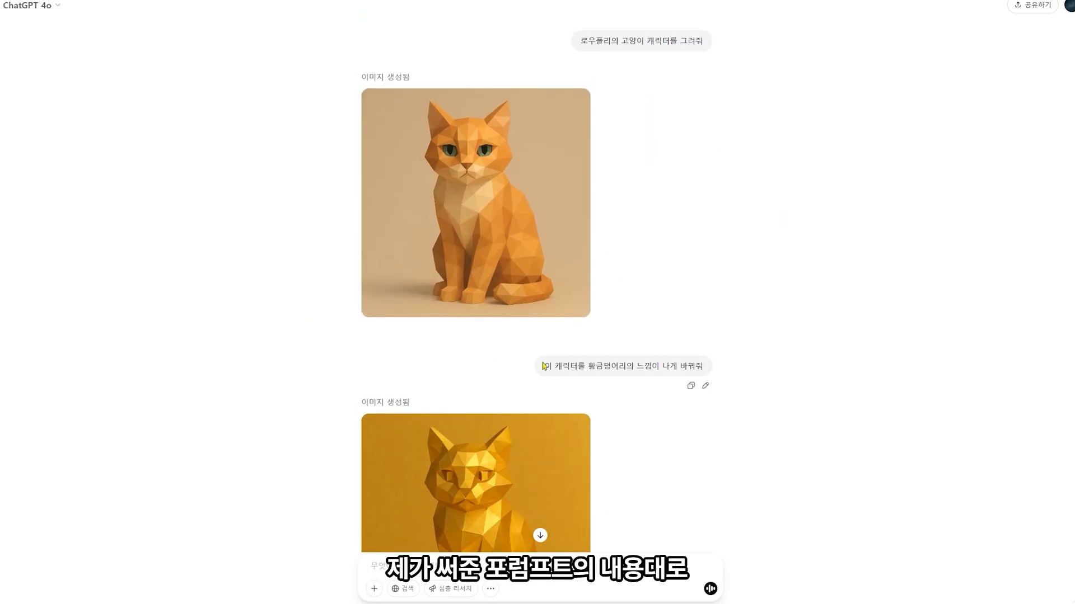
{"action": "left_click_drag", "start_coordinate": [544, 366], "coordinate": [633, 367]}
{"action": "left_click", "coordinate": [761, 338]}
{"action": "scroll", "coordinate": [673, 372], "scroll_direction": "down", "scroll_amount": 3}
{"action": "scroll", "coordinate": [673, 372], "scroll_direction": "down", "scroll_amount": 5}
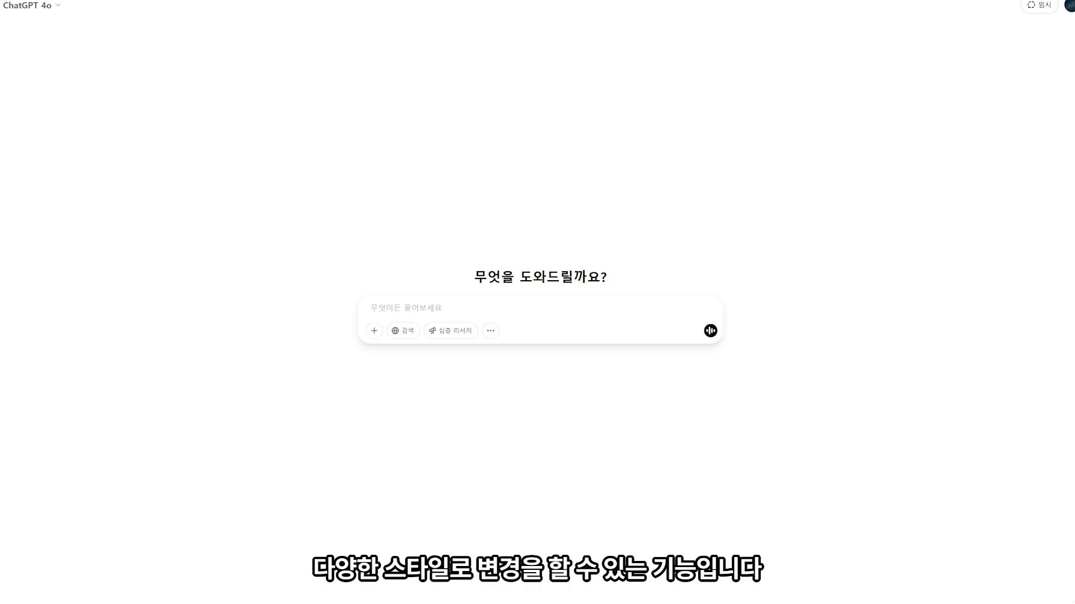
- In a new chat, attach the Porsche road photo and send the prompt "이 사진을 라인아트 느낌으로 바꿔줘"
{"action": "left_click_drag", "start_coordinate": [313, 335], "coordinate": [418, 284]}
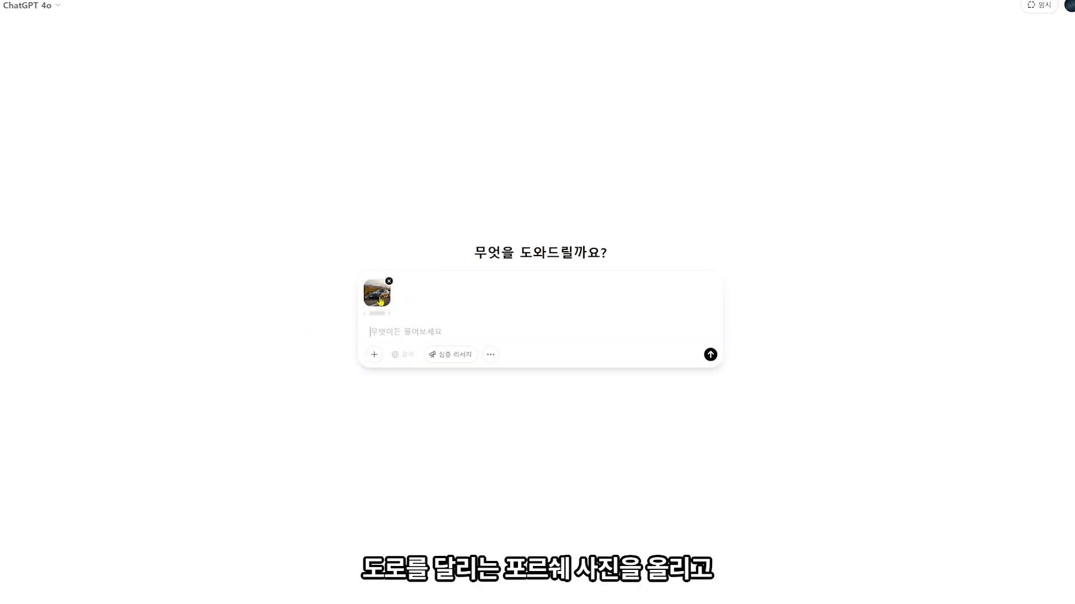
{"action": "type", "text": "이 사진을 라인아트 스타일로 바꿔줘"}
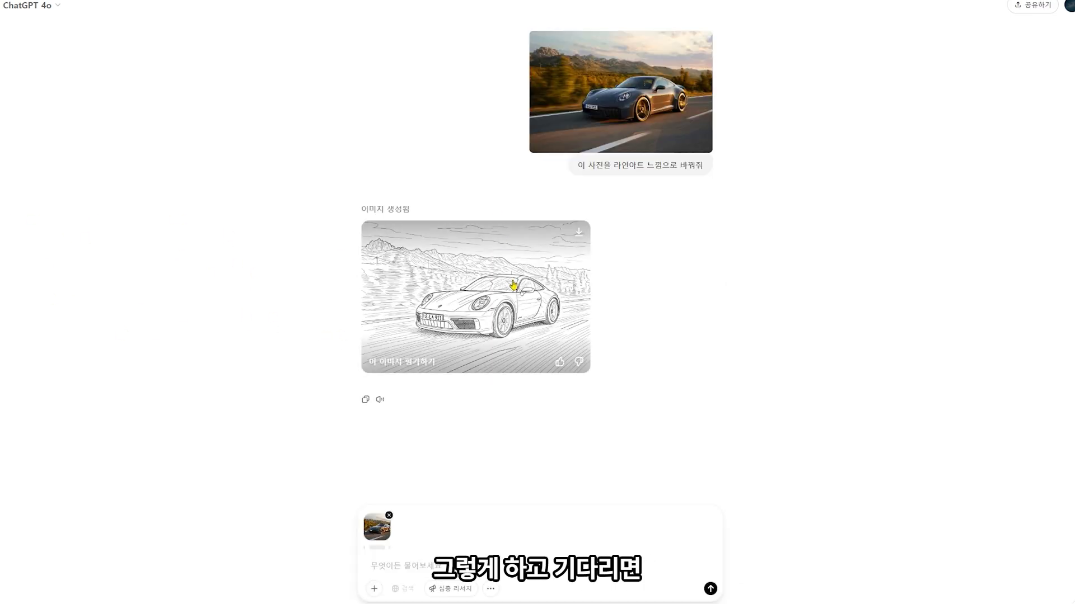
- Compare the original Porsche photo with its line-art version at full size
{"action": "left_click", "coordinate": [513, 286]}
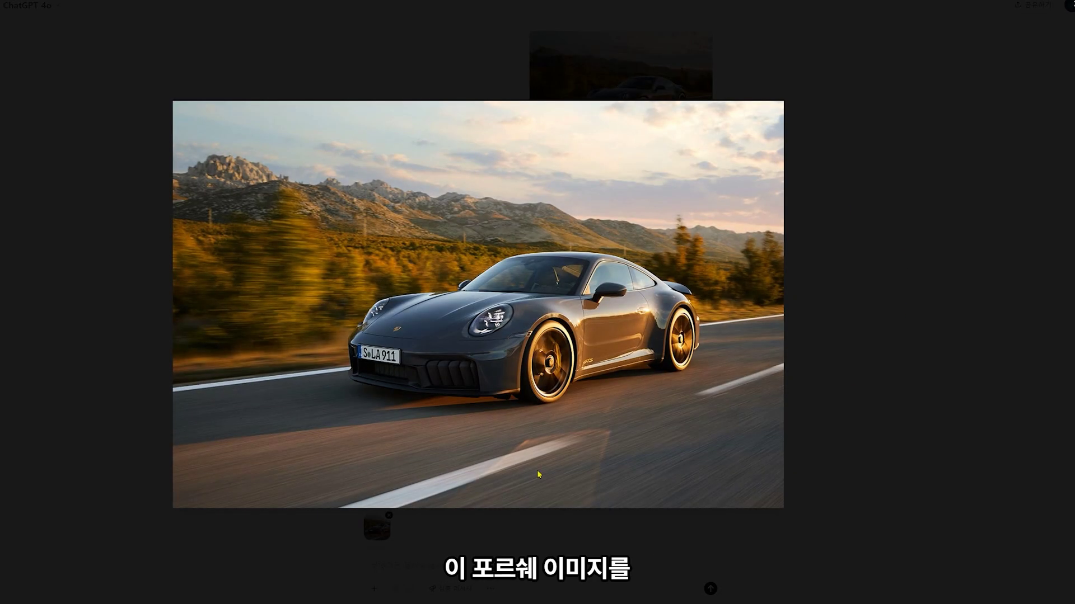
{"action": "left_click", "coordinate": [132, 150]}
{"action": "left_click", "coordinate": [403, 288]}
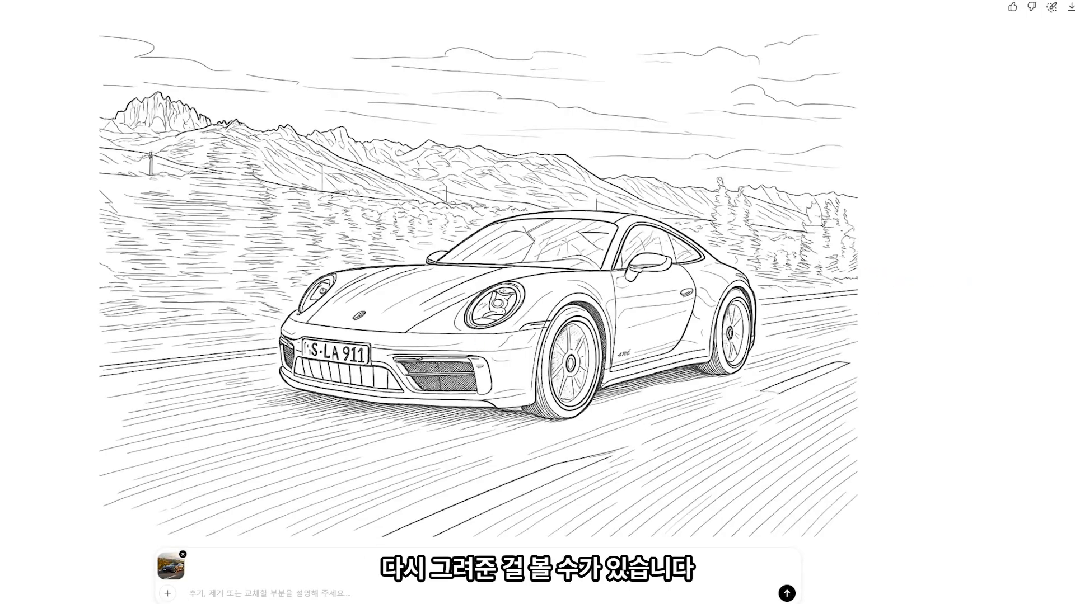
- Close the line-art view, switch to Sora's example gallery and open the OpenAI glass whiteboard image with its full prompt
{"action": "key", "text": "Escape"}
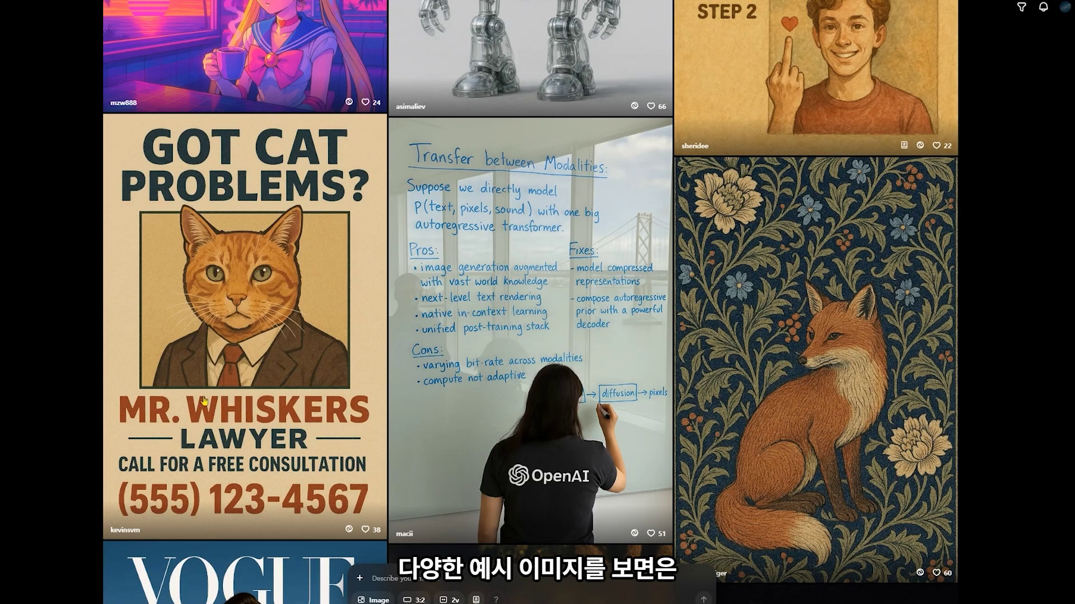
{"action": "left_click", "coordinate": [568, 335]}
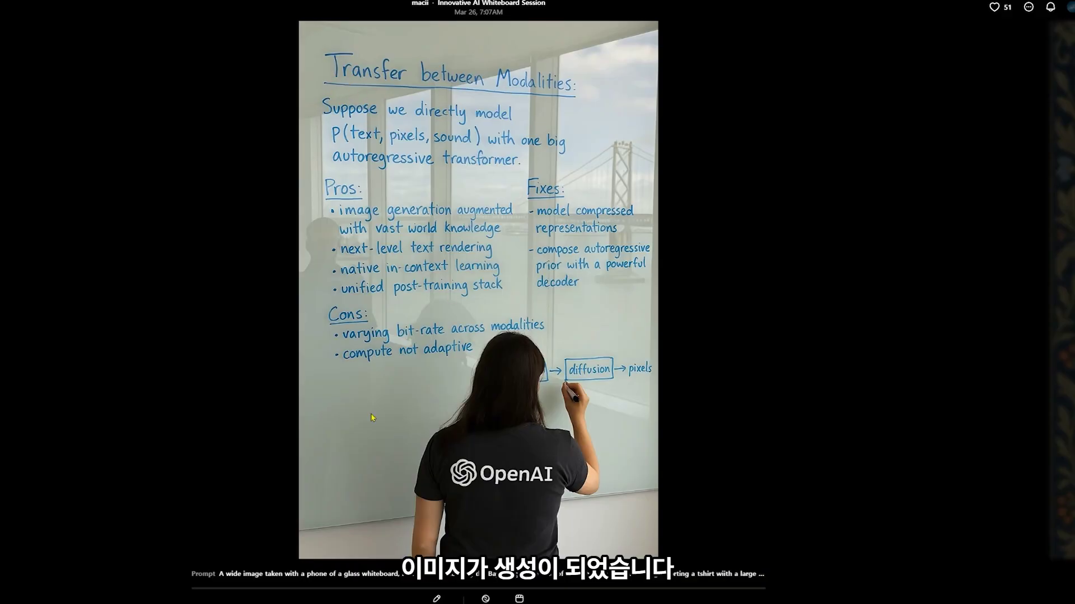
{"action": "left_click", "coordinate": [321, 574]}
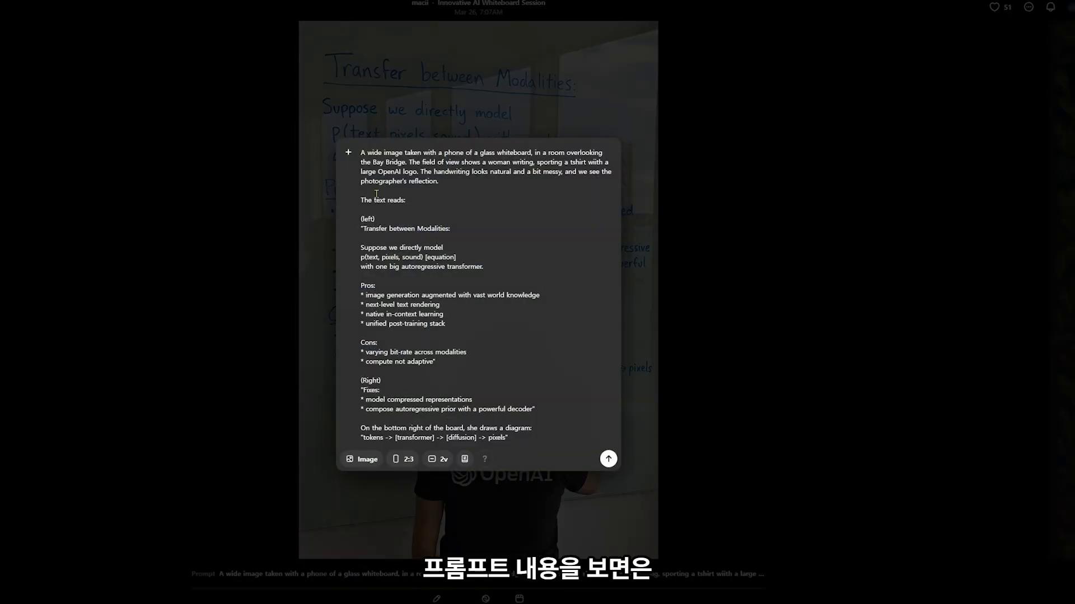
- Examine the whiteboard image's prompt, covering its scene description and the board text specified for each side, and close it
{"action": "left_click_drag", "start_coordinate": [376, 193], "coordinate": [450, 228]}
{"action": "left_click_drag", "start_coordinate": [480, 152], "coordinate": [525, 162]}
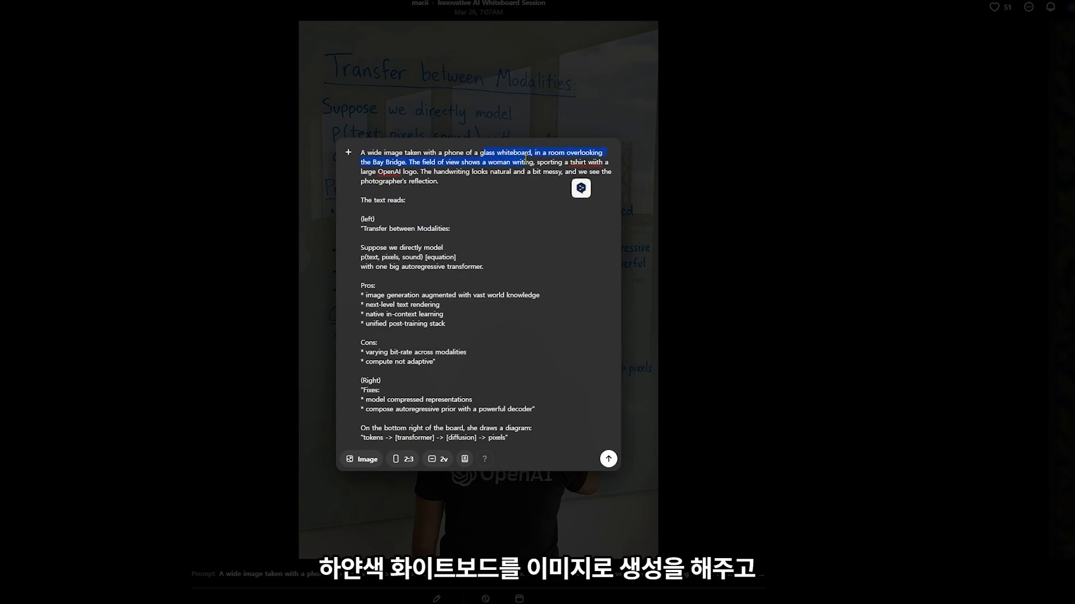
{"action": "left_click", "coordinate": [435, 203]}
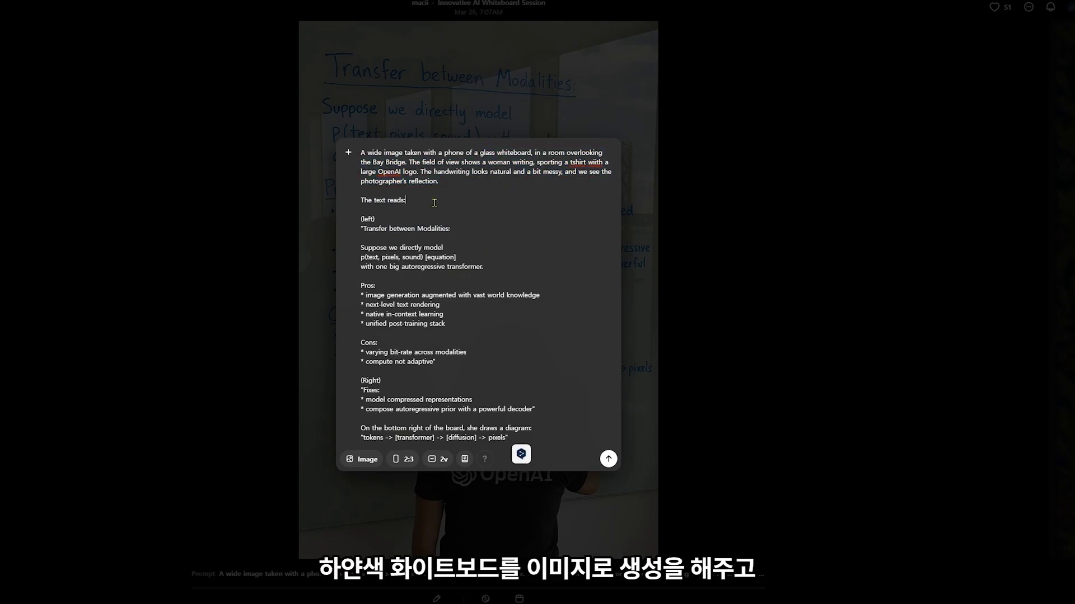
{"action": "left_click_drag", "start_coordinate": [361, 218], "coordinate": [448, 372]}
{"action": "left_click", "coordinate": [529, 327]}
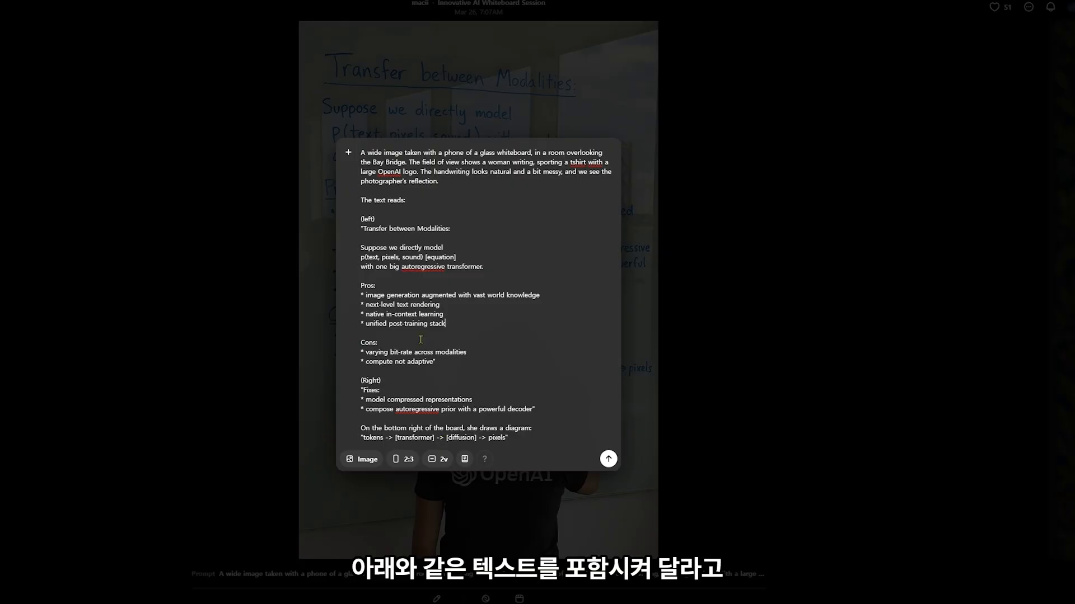
{"action": "left_click_drag", "start_coordinate": [361, 255], "coordinate": [386, 390]}
{"action": "left_click", "coordinate": [503, 391]}
{"action": "left_click", "coordinate": [770, 321]}
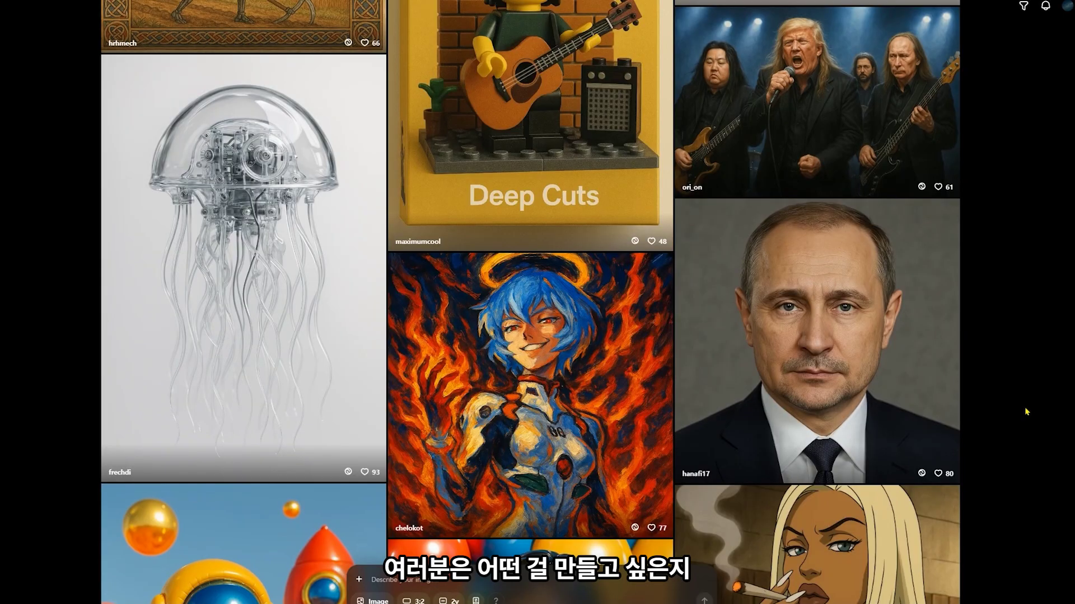
{"action": "scroll", "coordinate": [1026, 411], "scroll_direction": "down", "scroll_amount": 10}
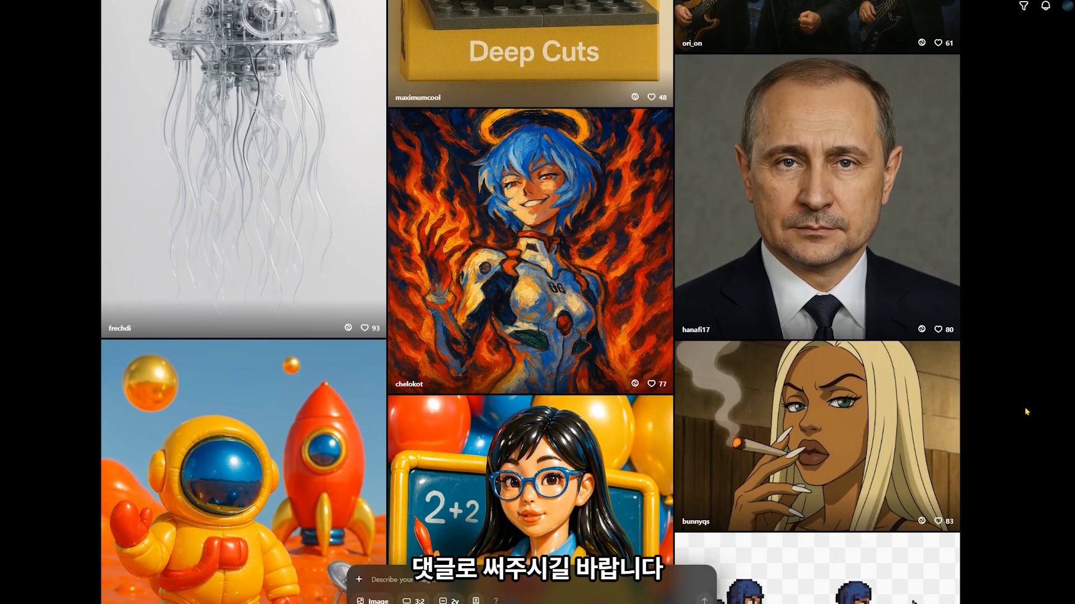
{"action": "scroll", "coordinate": [1026, 411], "scroll_direction": "down", "scroll_amount": 9}
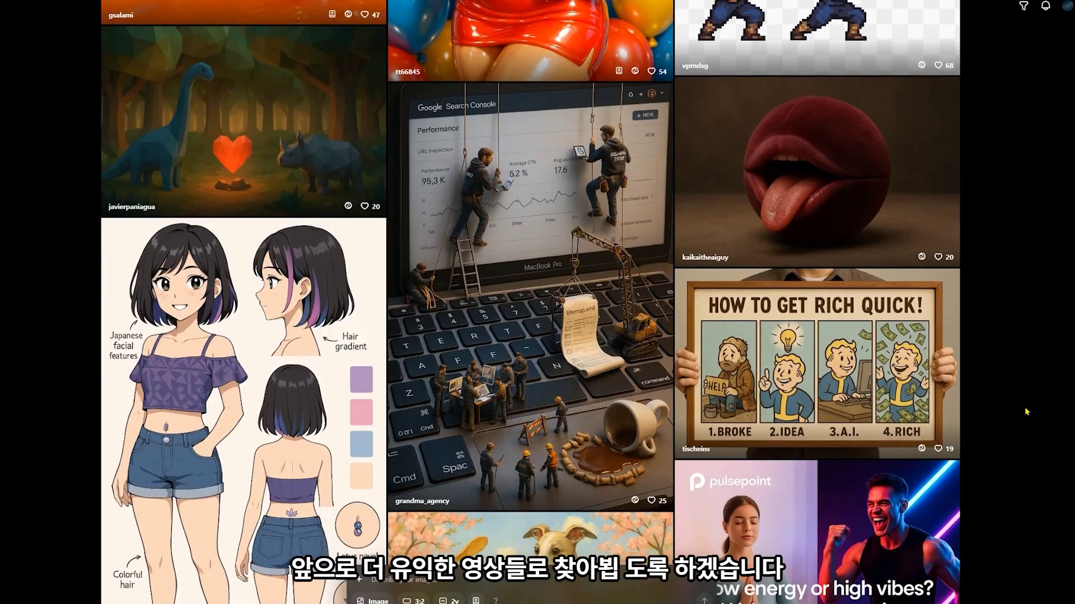
{"action": "scroll", "coordinate": [1026, 411], "scroll_direction": "down", "scroll_amount": 8}
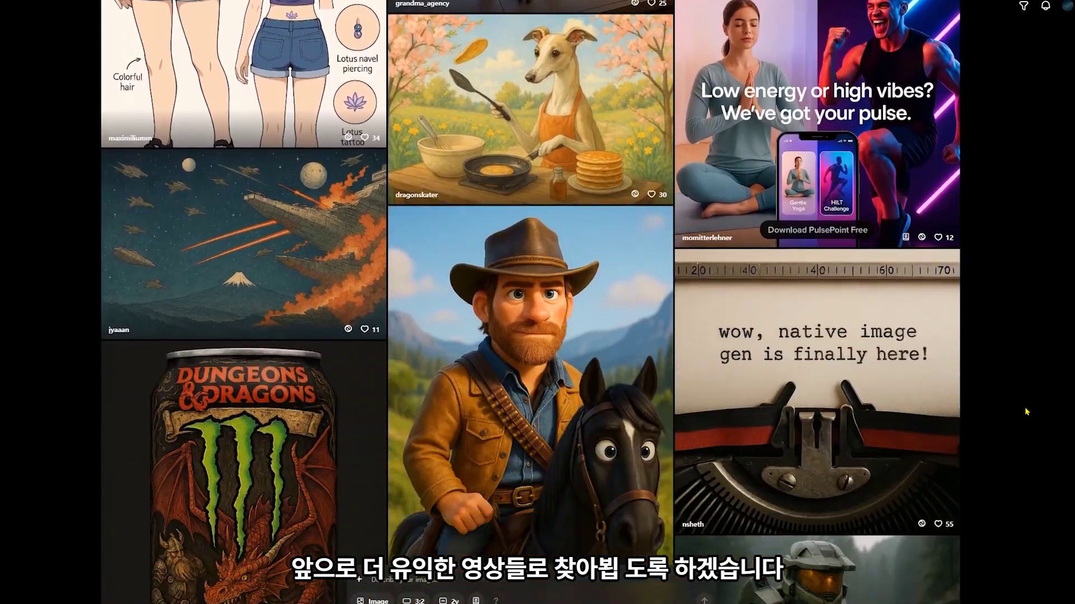